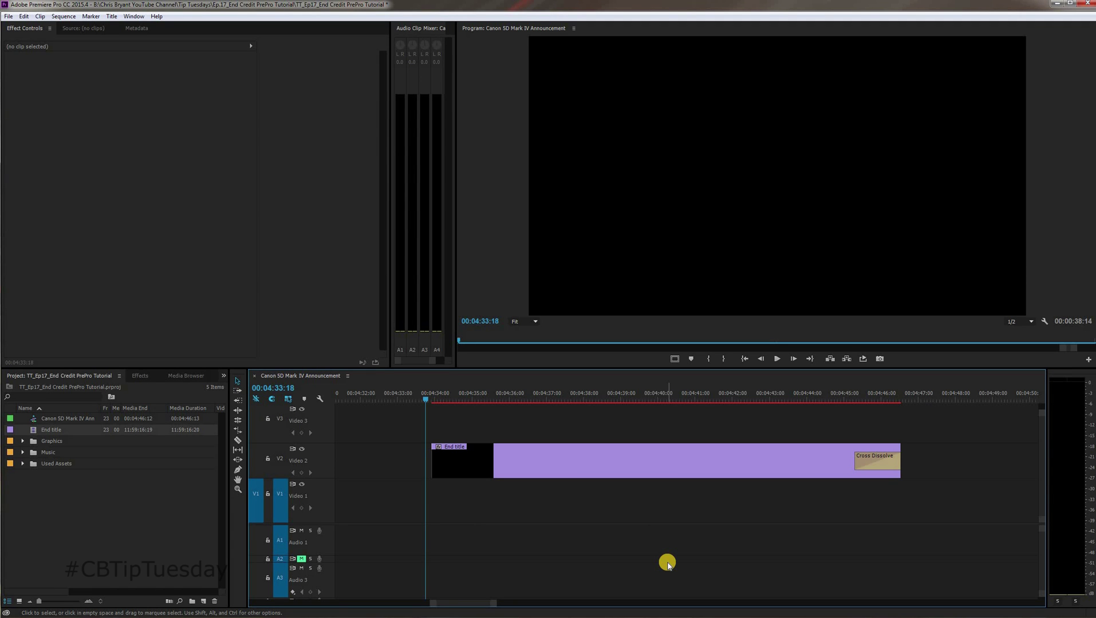
- Play the sequence to preview the credits rolling up to '© 2016 Empire Studios'
key("space")
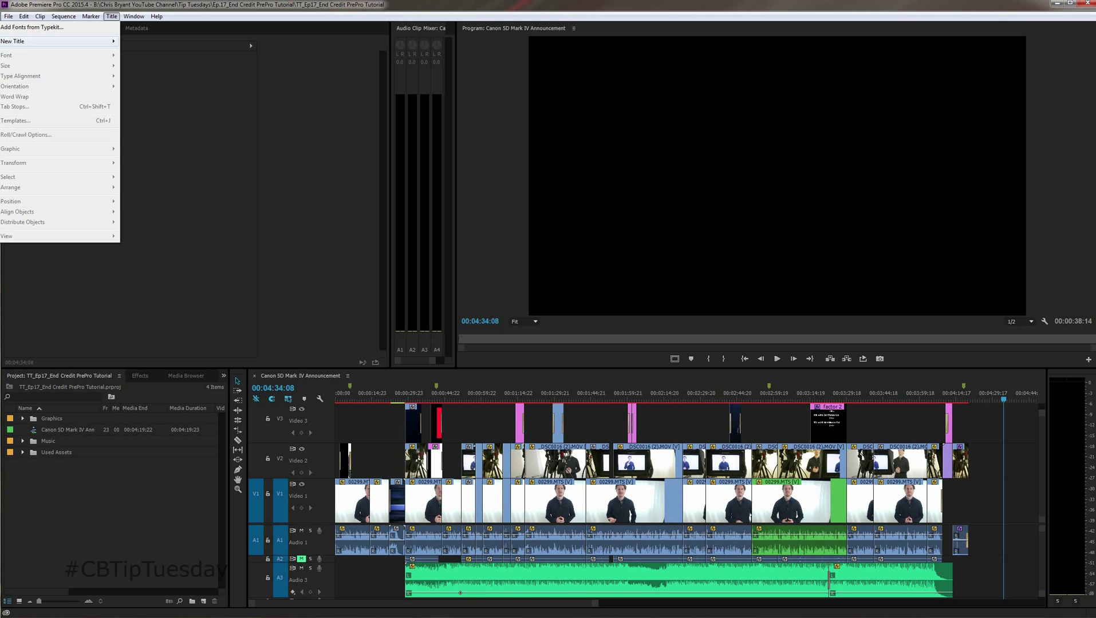
- Create a new 1920×1080 title named 'End title' and move the titler window up
key("ctrl+t")
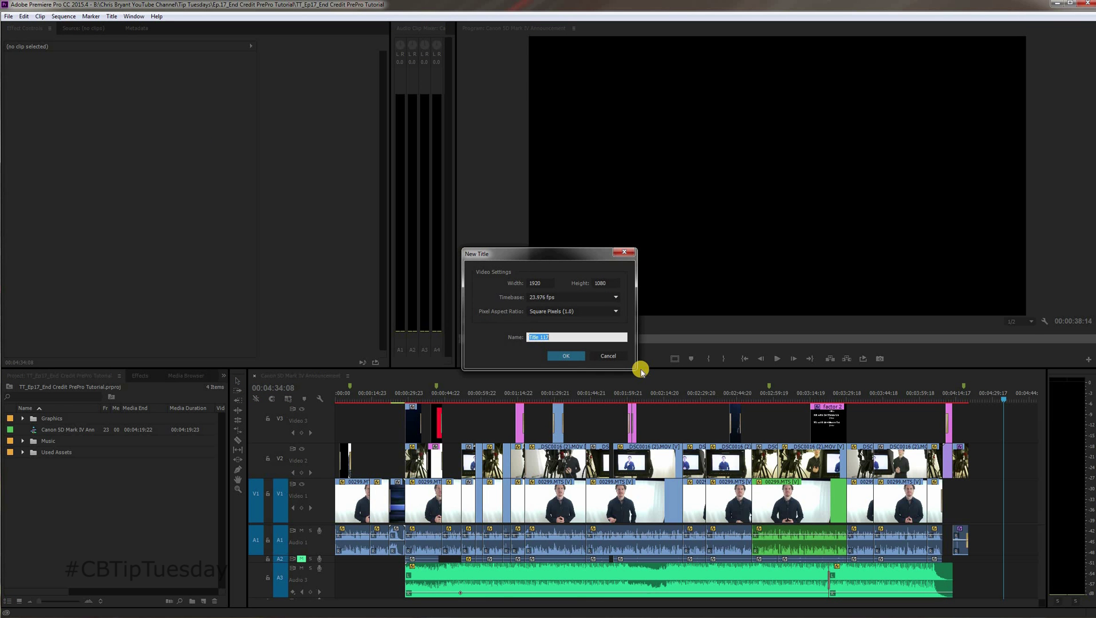
left_click(566, 355)
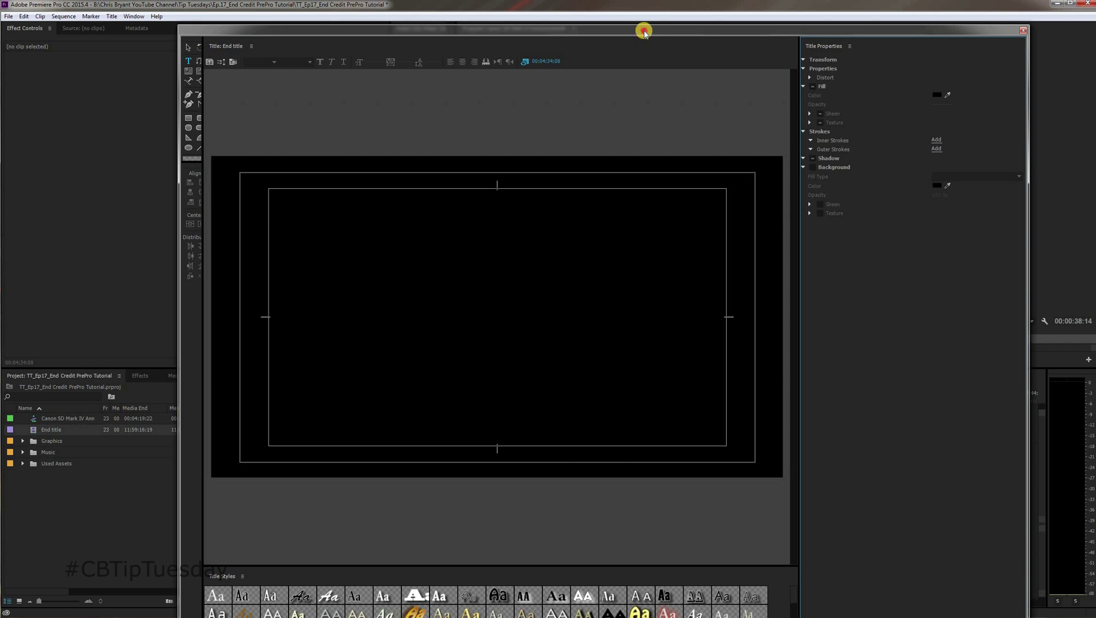
left_click_drag(644, 31, 645, 23)
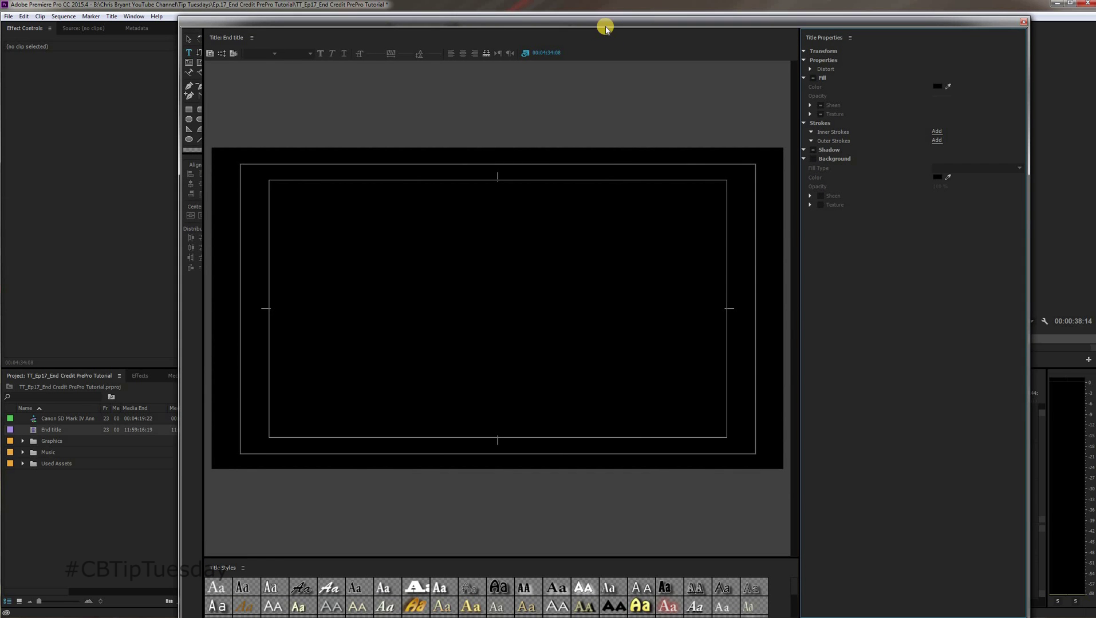
left_click_drag(610, 14, 615, 7)
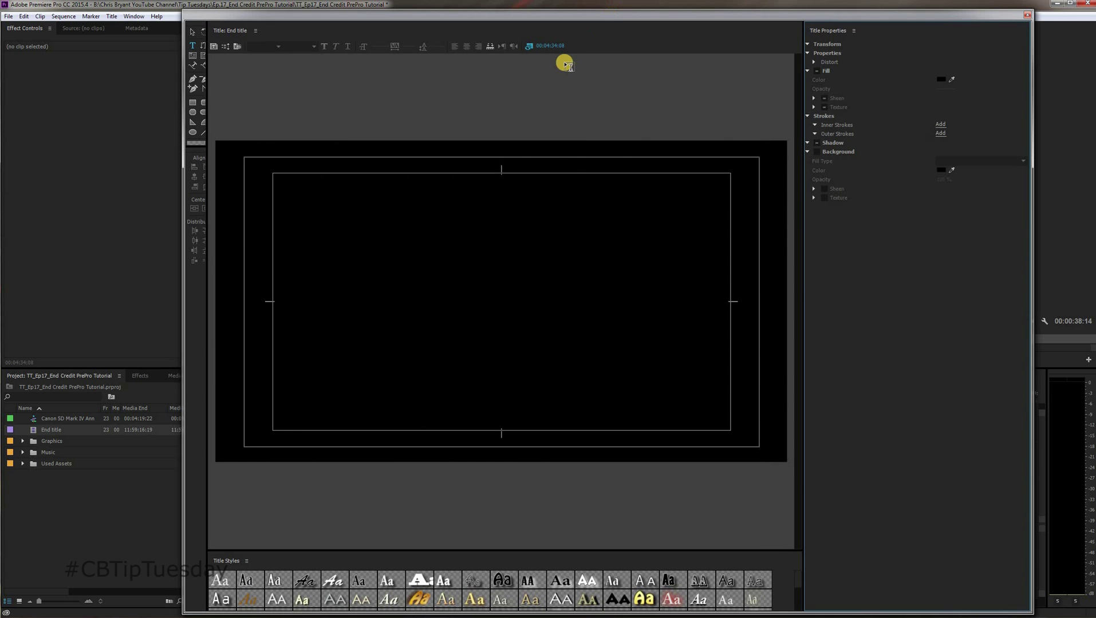
- Draw an area text box across the title's safe area and set its font family to Arial
left_click(193, 46)
left_click_drag(277, 177, 729, 428)
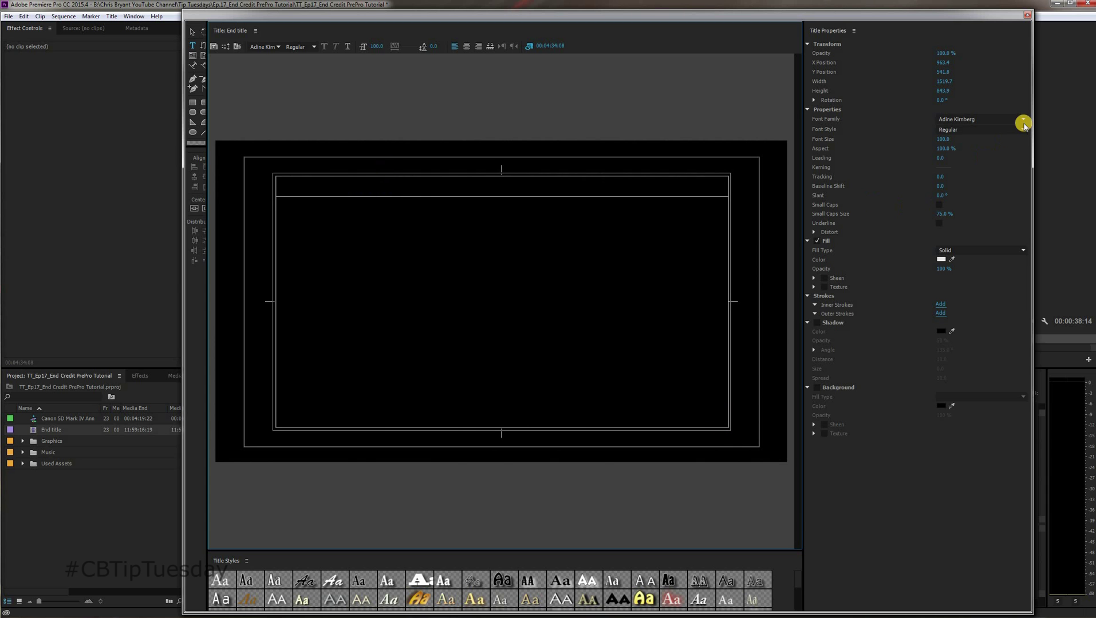
left_click(1022, 120)
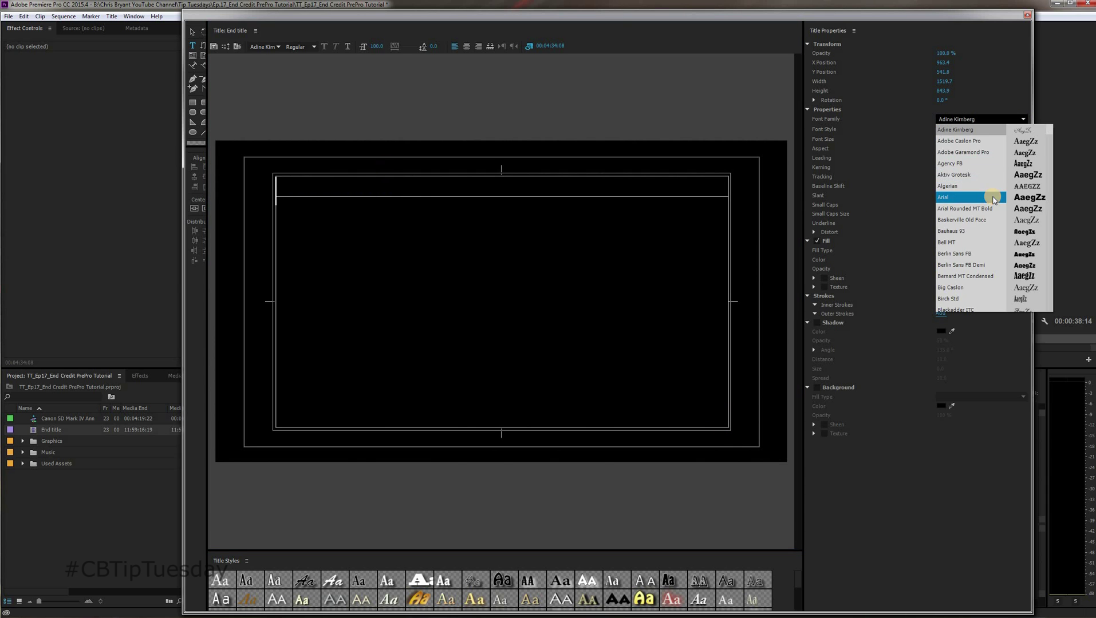
left_click(993, 198)
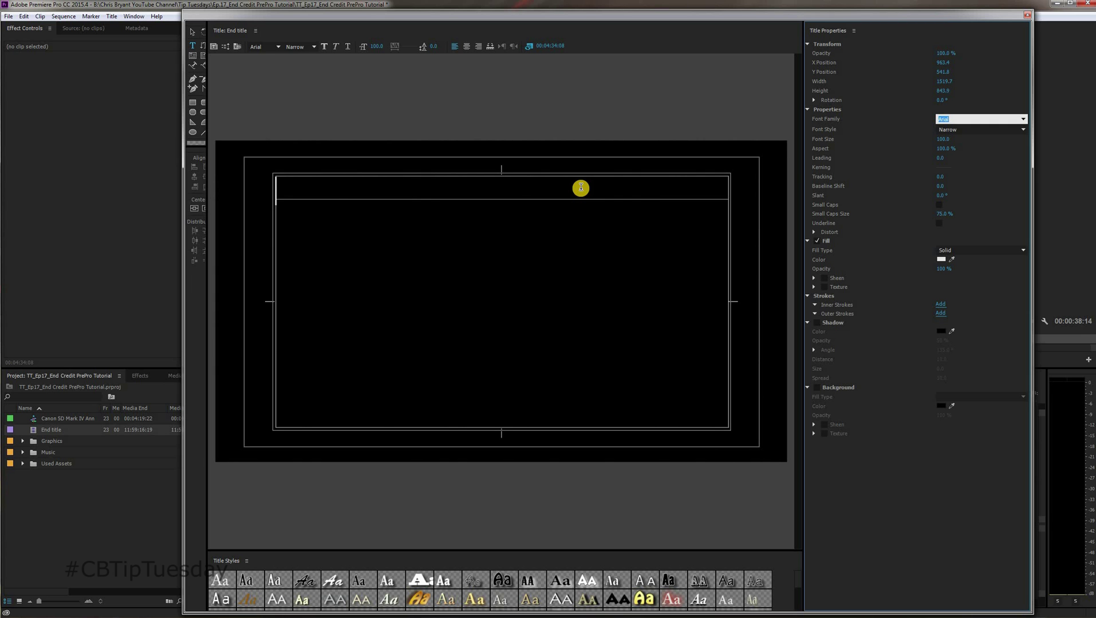
- Switch the font style to Regular and type 'Movie Title' and 'Directed by...' in the box
key("Tab")
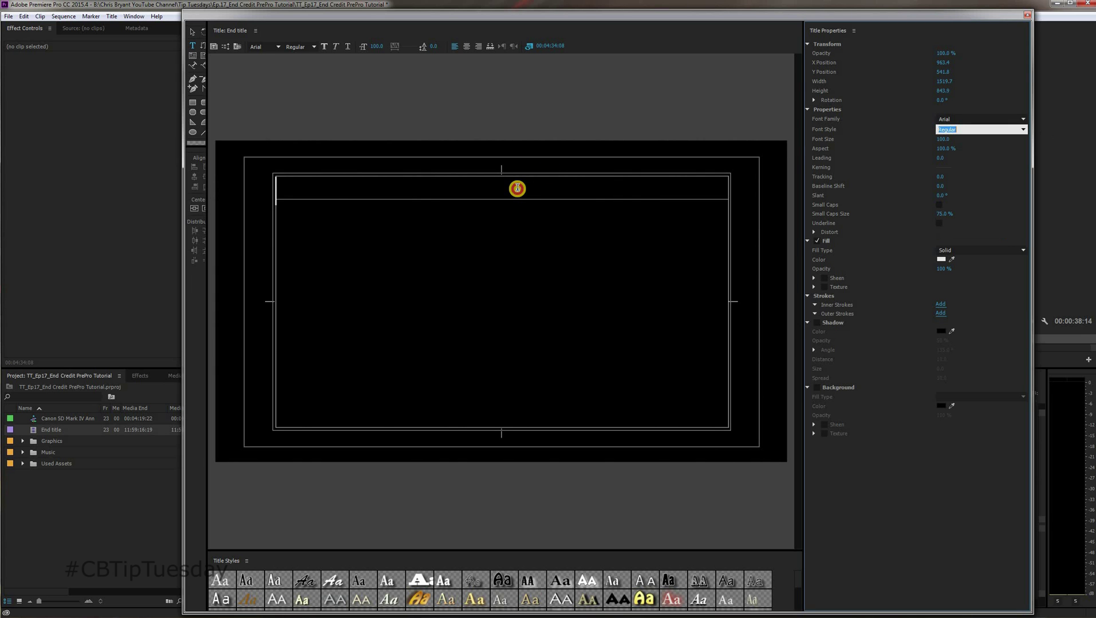
left_click(517, 188)
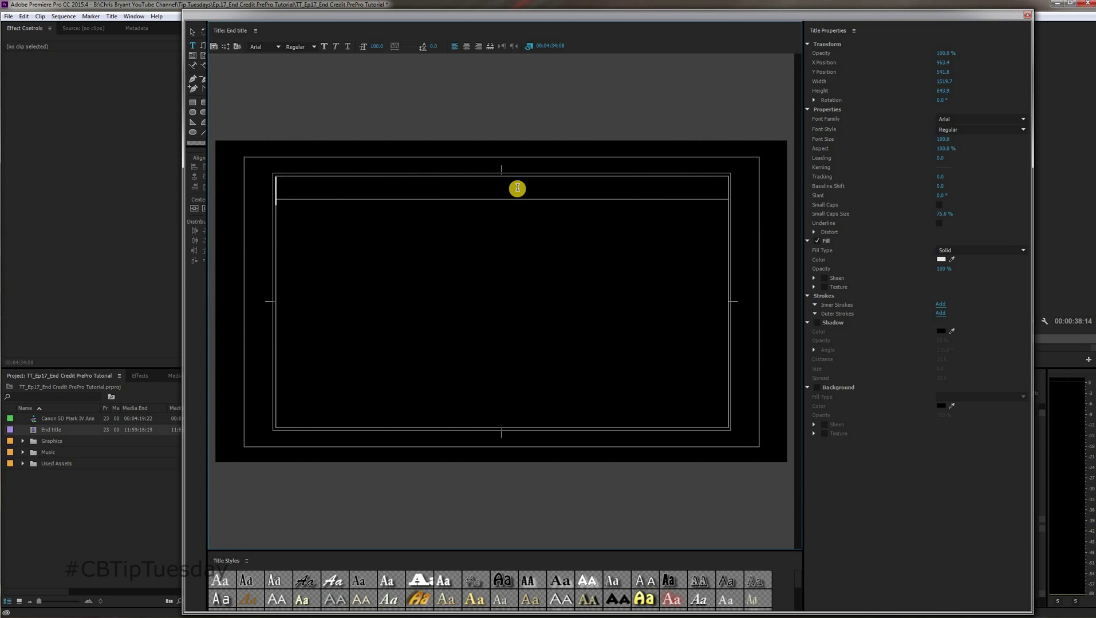
type("Mvo")
key("BackSpace")
key("BackSpace")
key("BackSpace")
type("Movie")
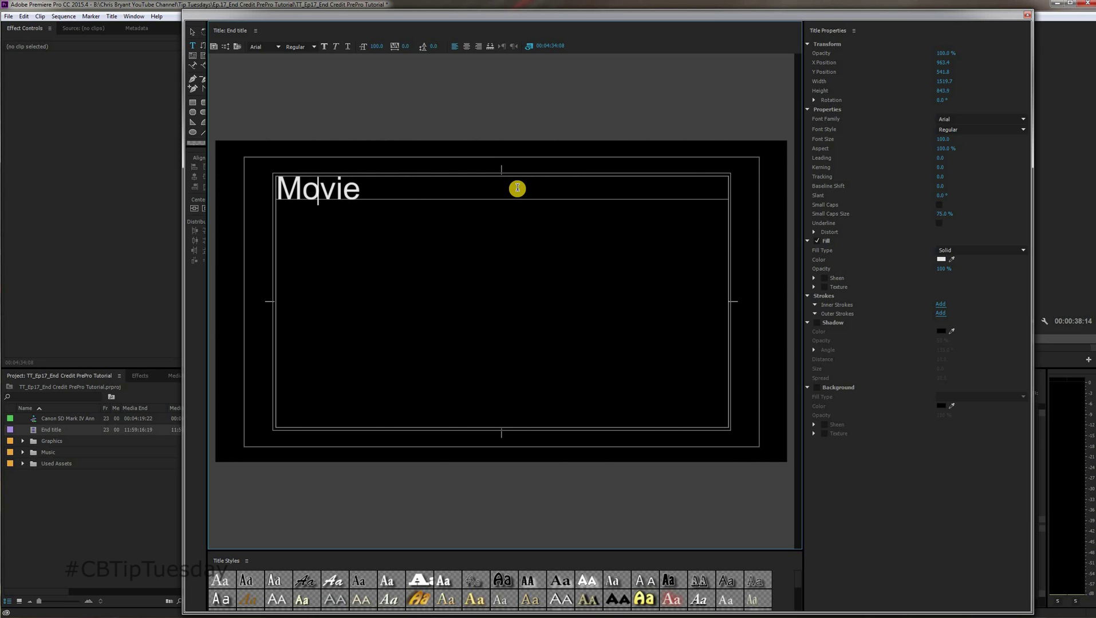
type(" Title")
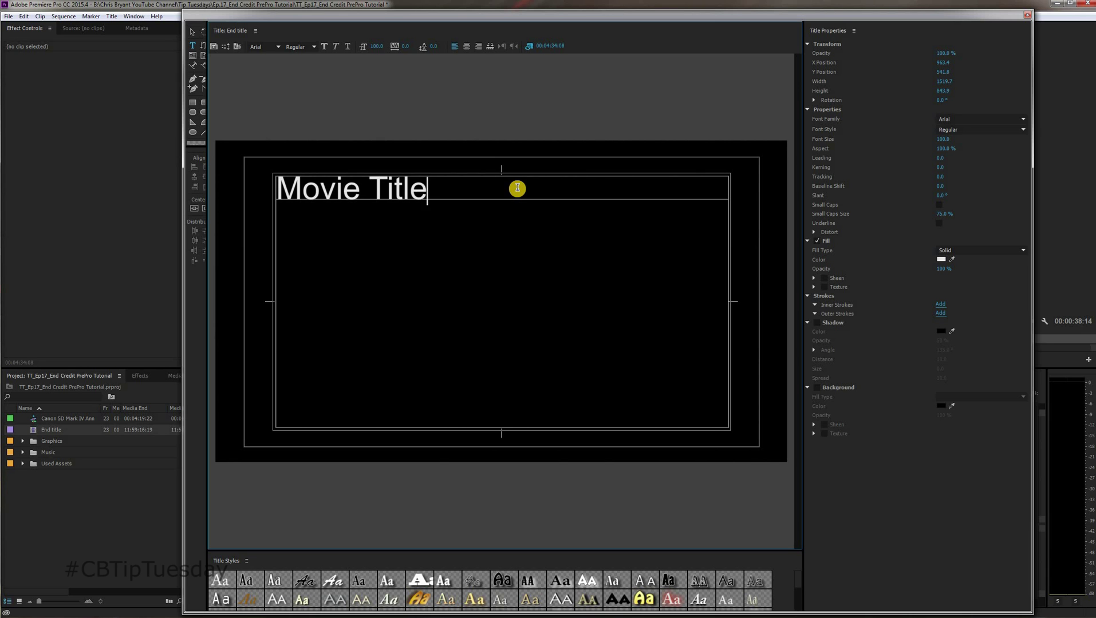
key("Return")
key("Return")
type("Directed by...")
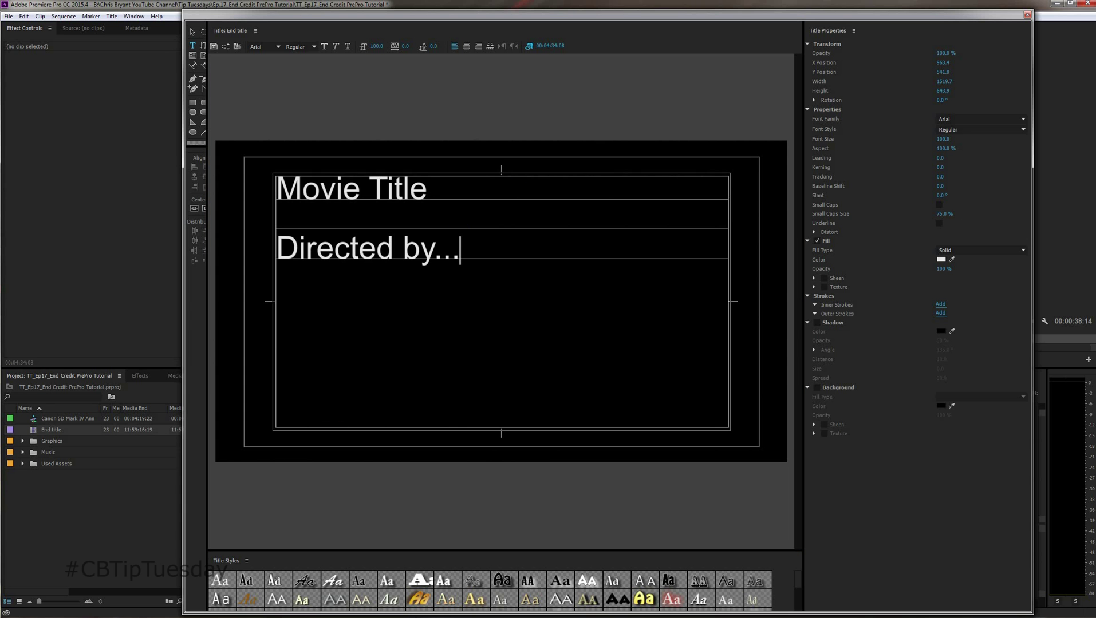
key("alt+Tab")
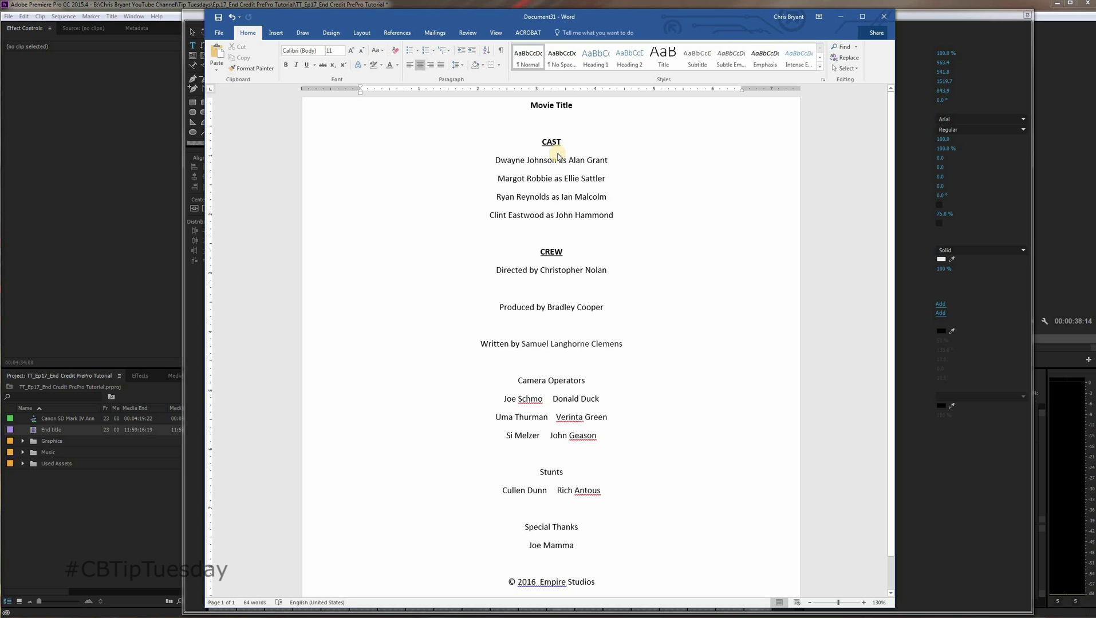
- Select and copy the whole credits document in Word, then minimize Word
key("ctrl+a")
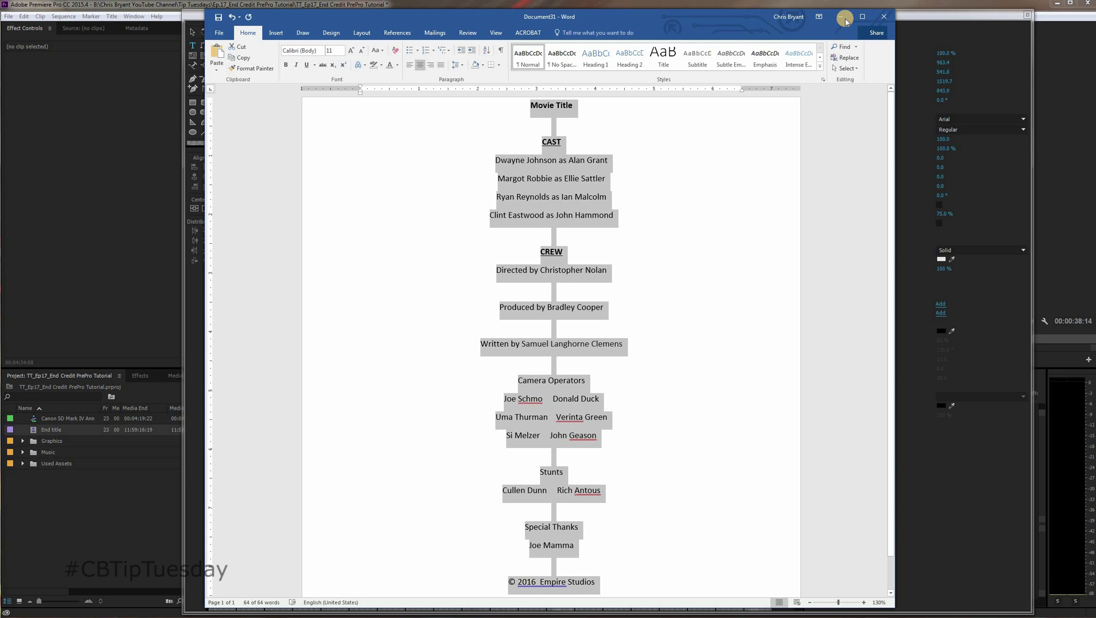
key("super+Down")
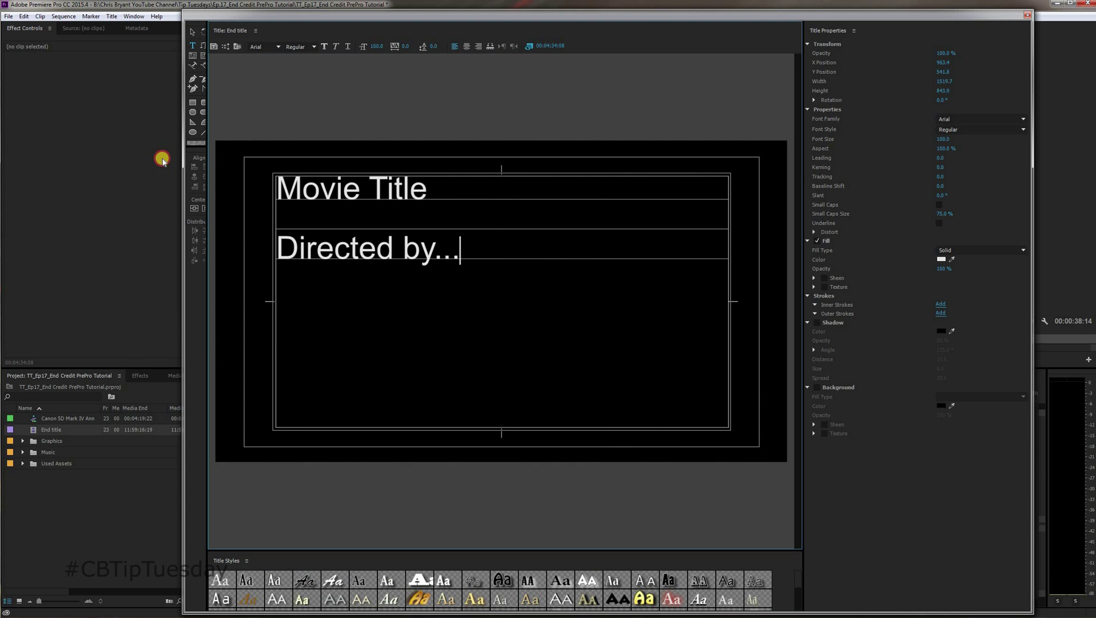
- Replace the placeholder lines with the pasted credits and select all the text
key("ctrl+a")
key("ctrl+v")
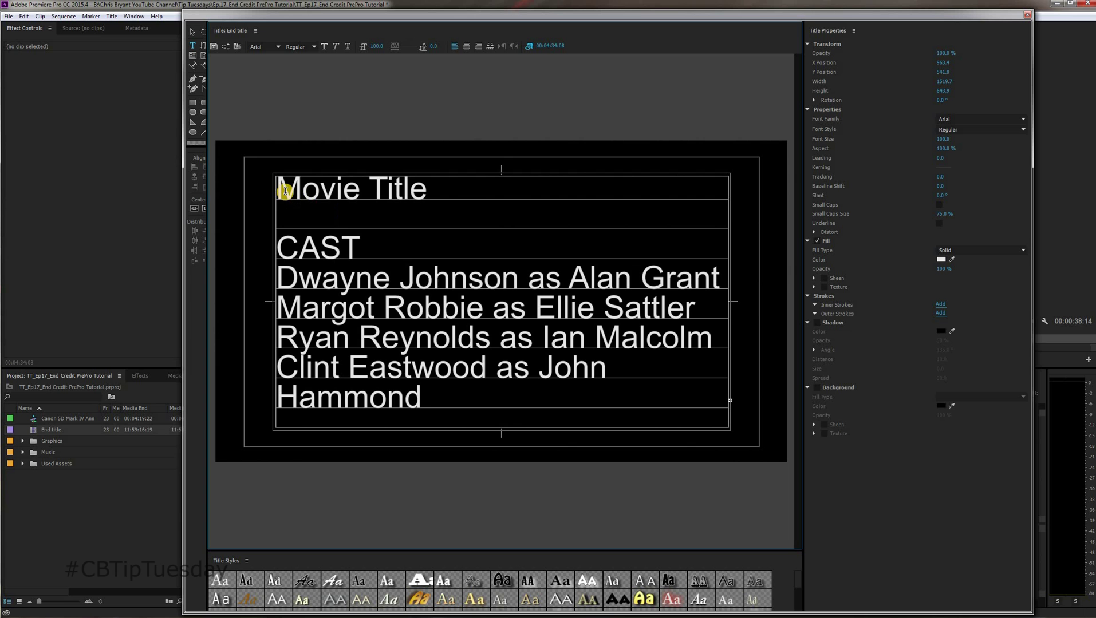
left_click_drag(280, 188, 424, 409)
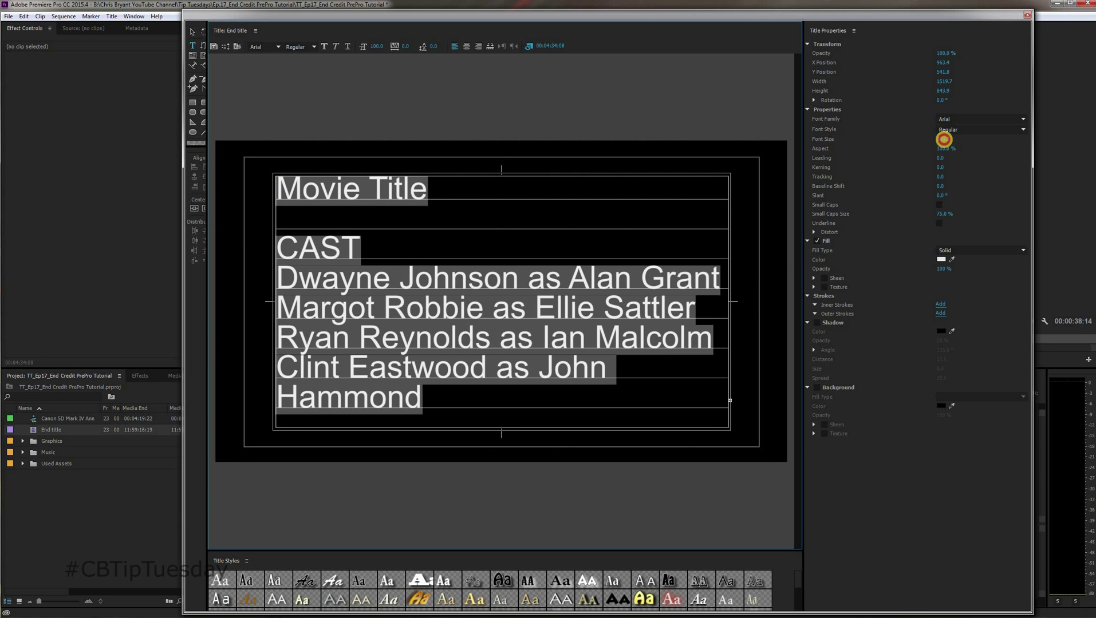
- Lower the font size, increase the leading and centre-align the credits
mouse_move(944, 139)
left_mouse_down()
mouse_move(925, 139)
mouse_move(940, 160)
left_mouse_up()
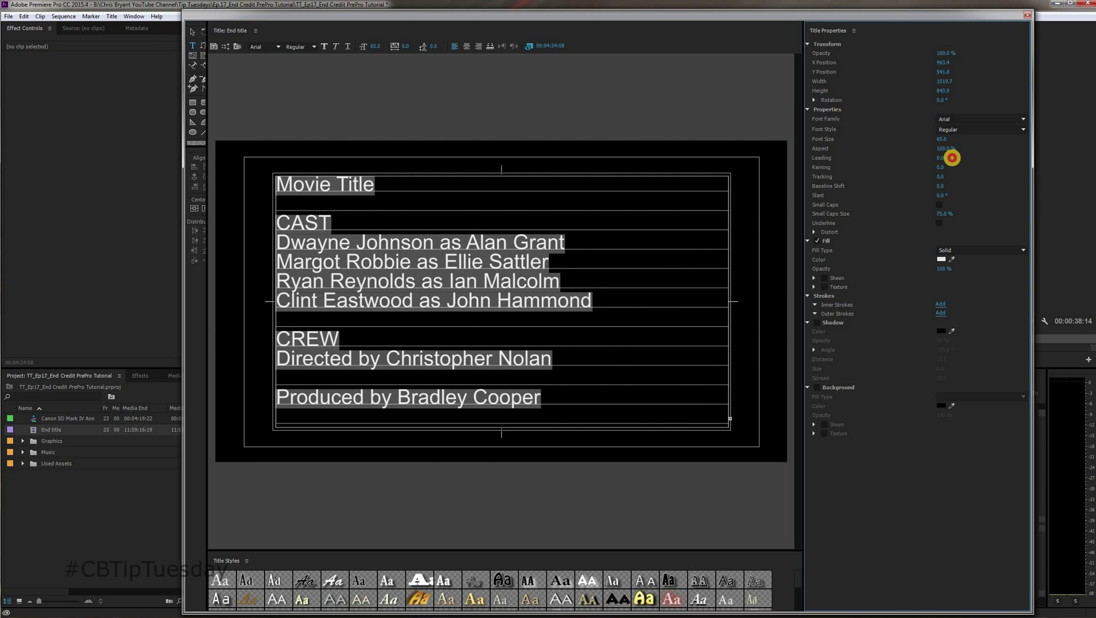
left_click_drag(952, 158, 946, 157)
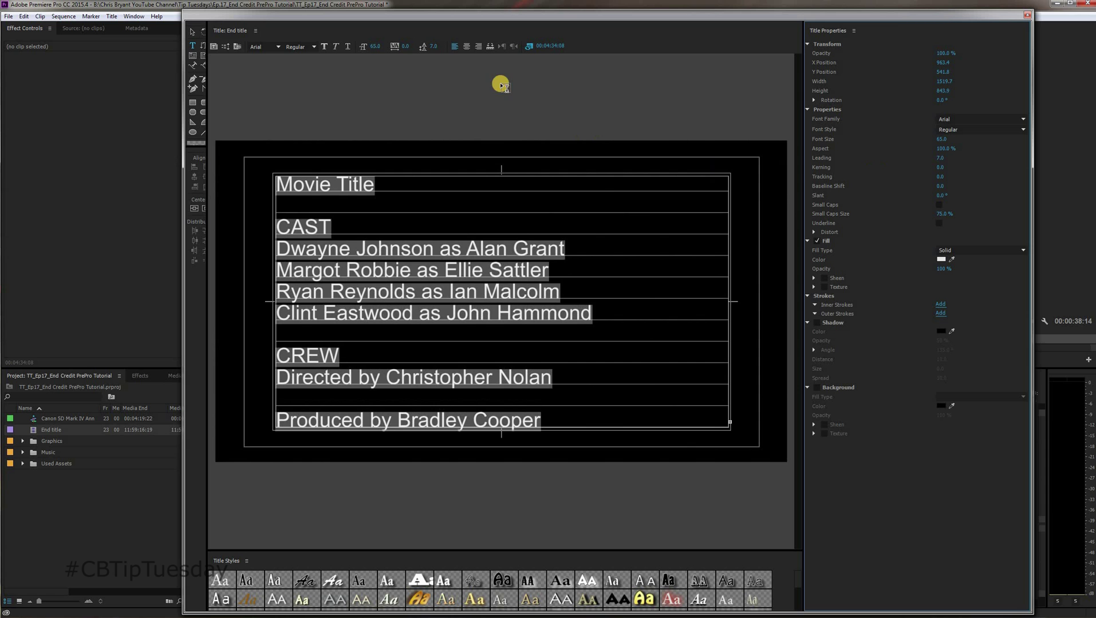
left_click(464, 52)
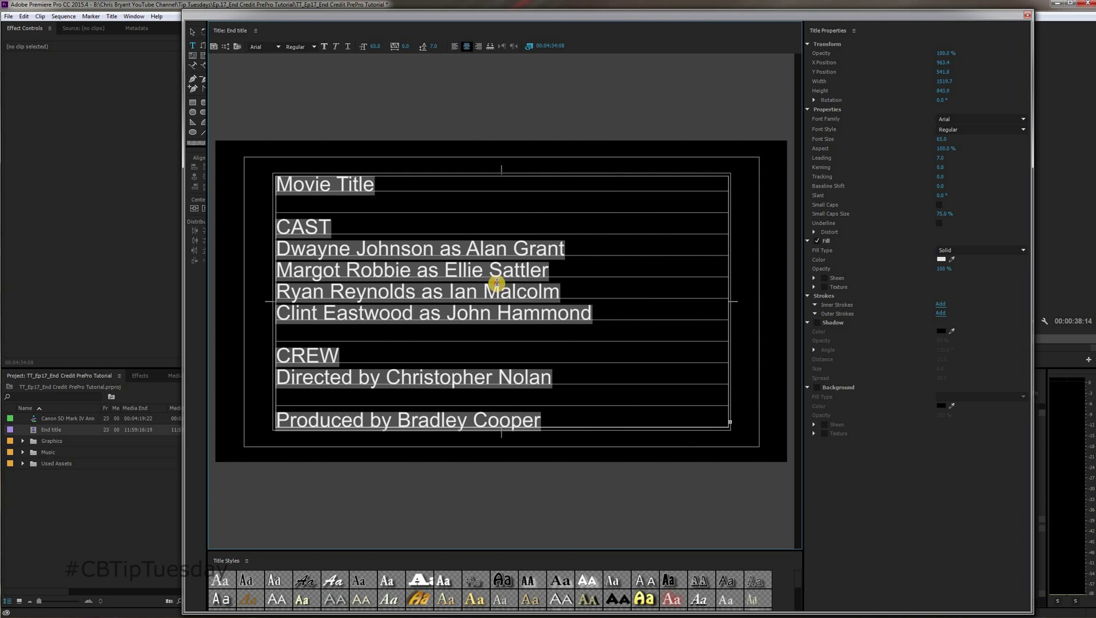
left_click(497, 290)
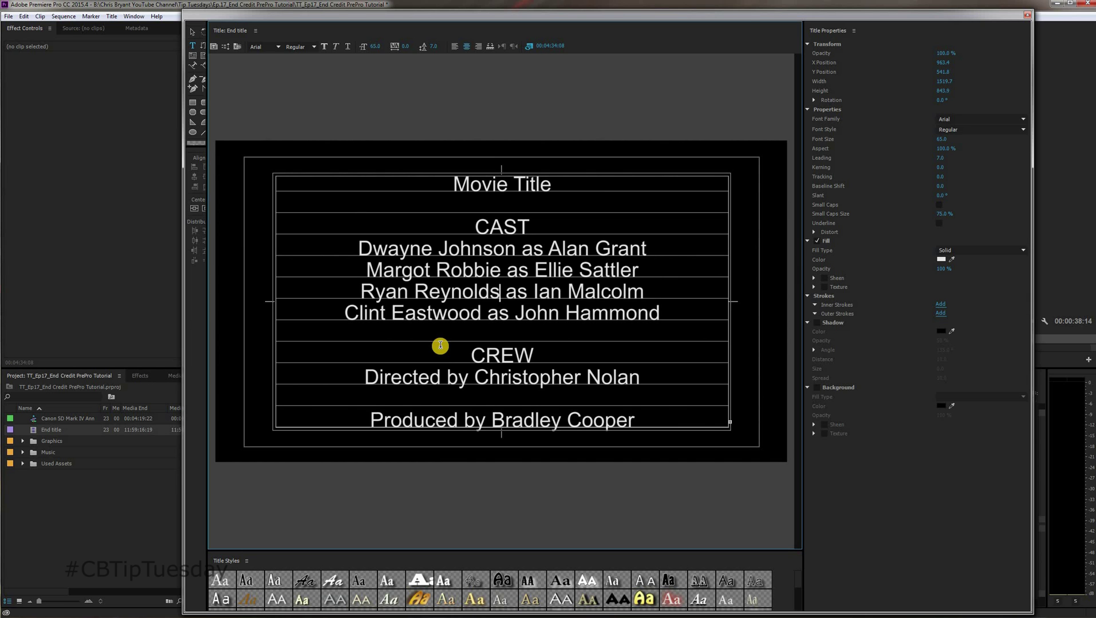
- Select the Movie Title line, then place the caret before 'Movie'
left_click(455, 185)
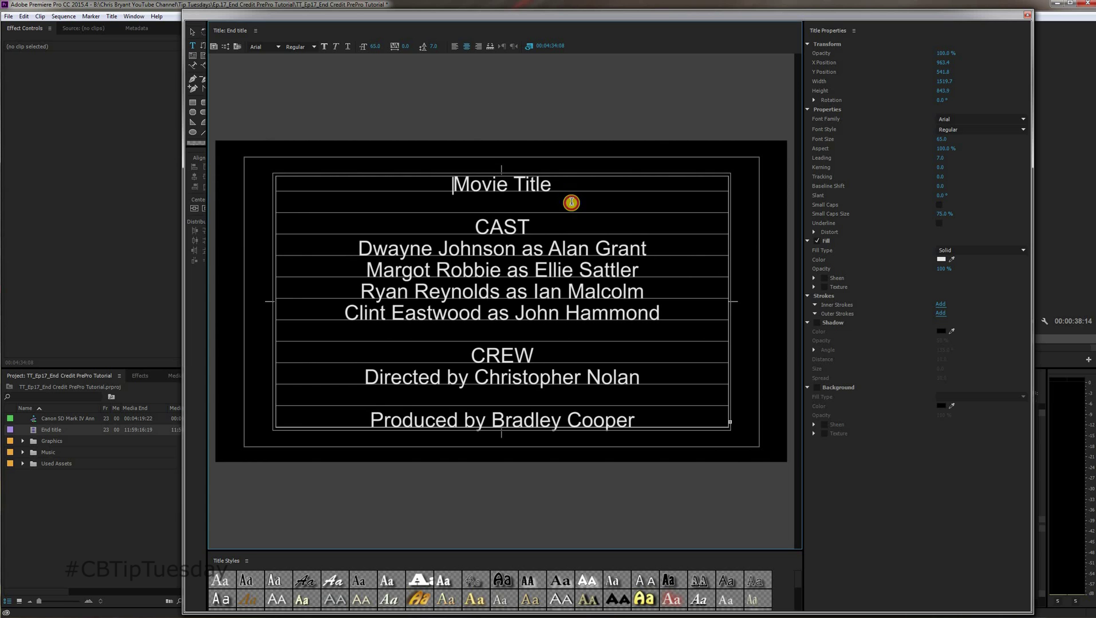
key("shift+End")
left_click(454, 186)
- Extend the text box downward until it includes the © 2016 Empire Studios line
left_click_drag(503, 428, 504, 511)
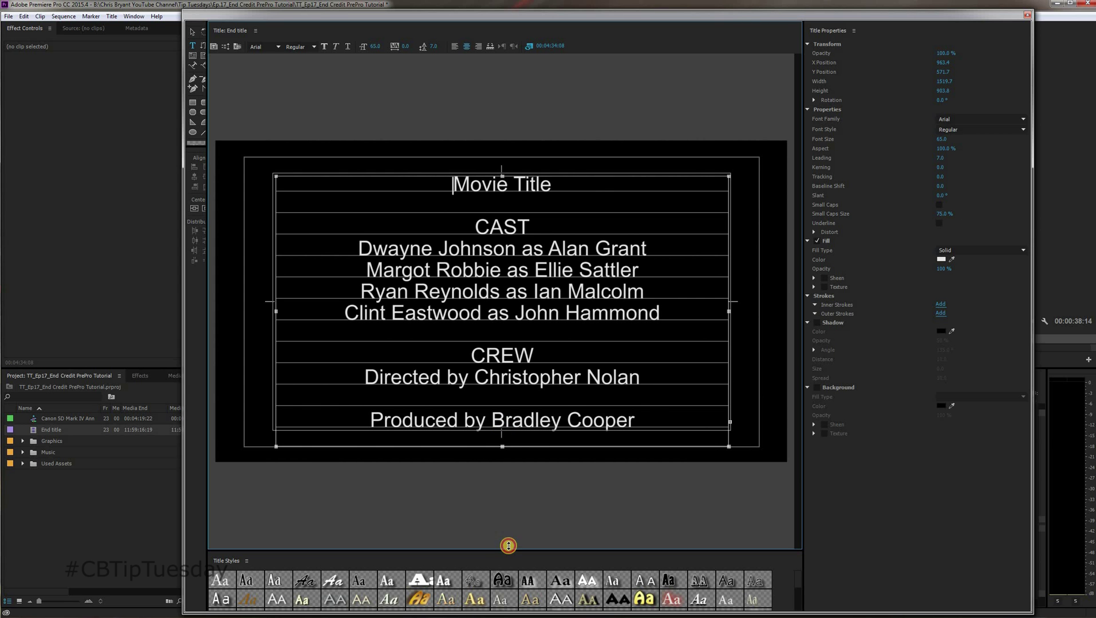
left_click_drag(511, 581, 504, 588)
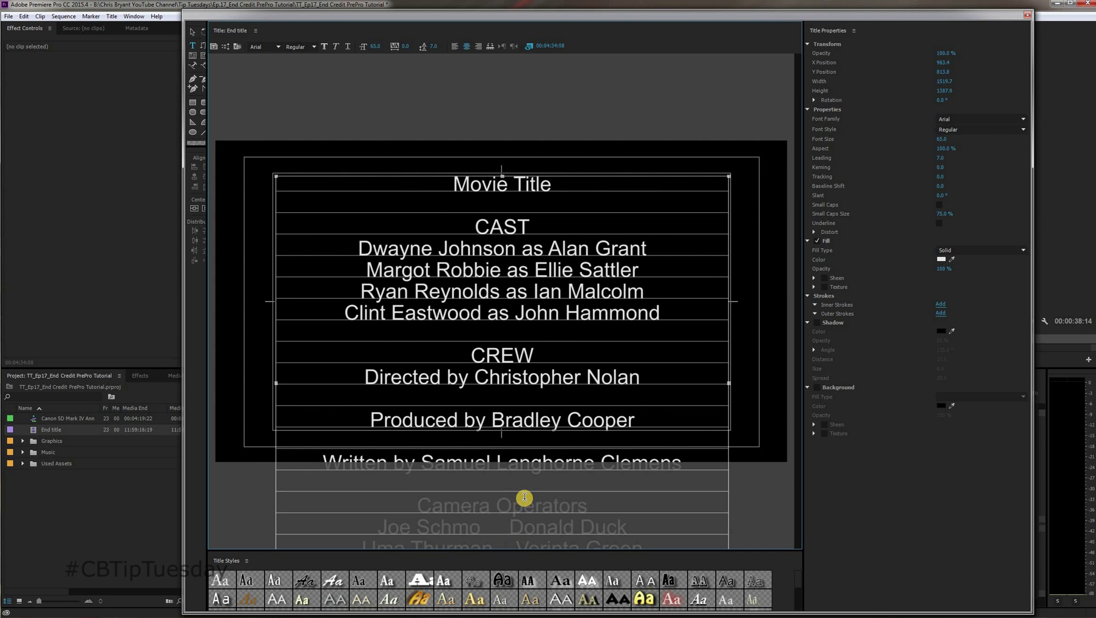
scroll(524, 498, "down", 3)
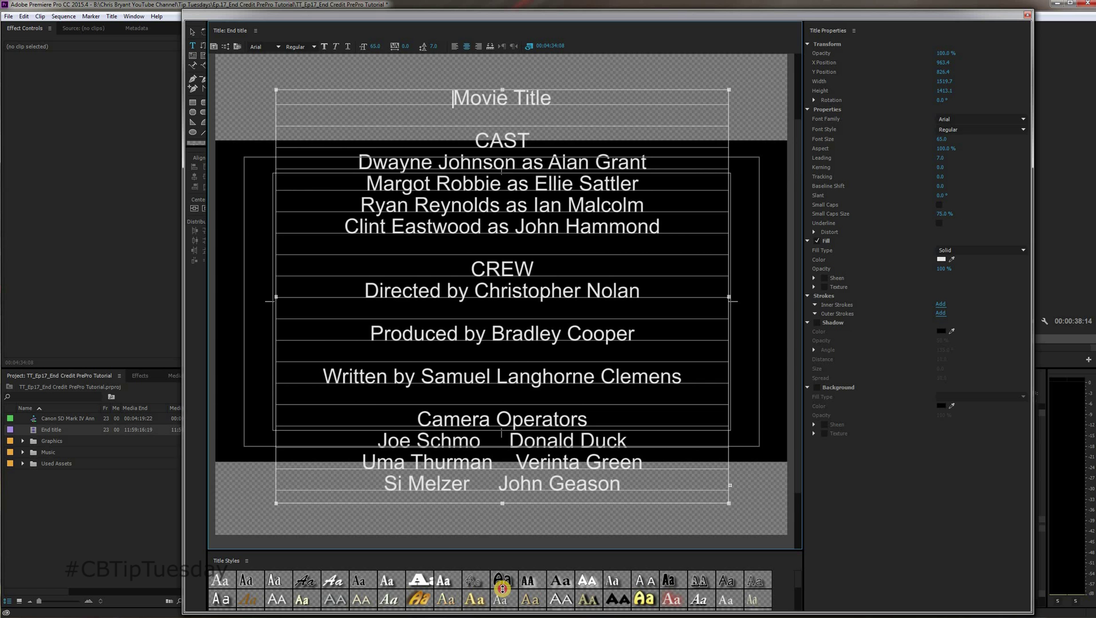
left_click_drag(502, 588, 502, 542)
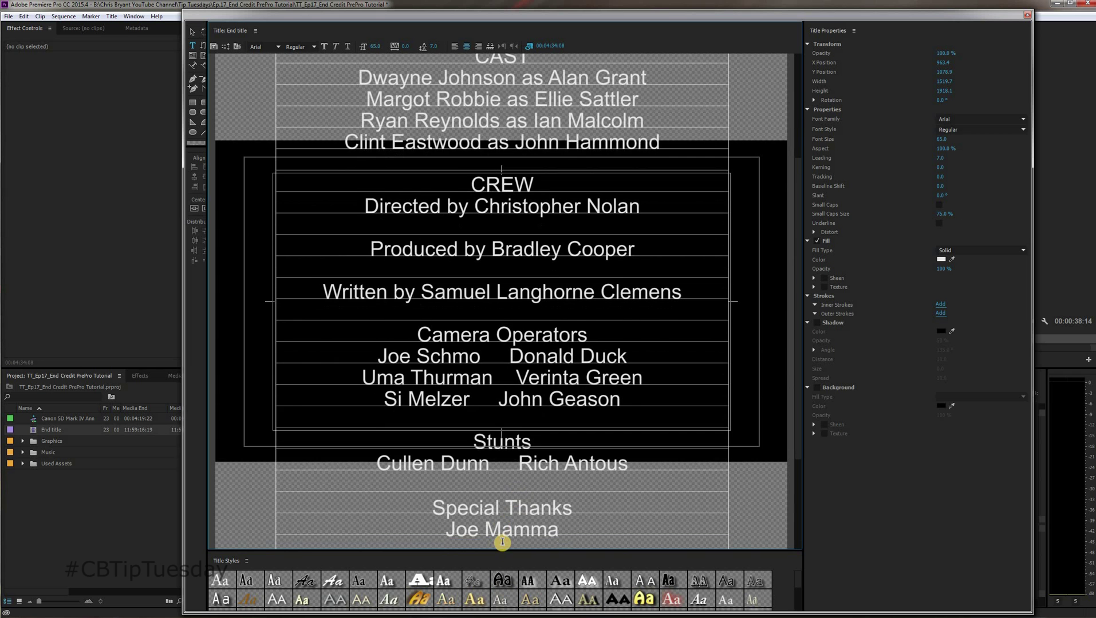
scroll(504, 521, "down", 3)
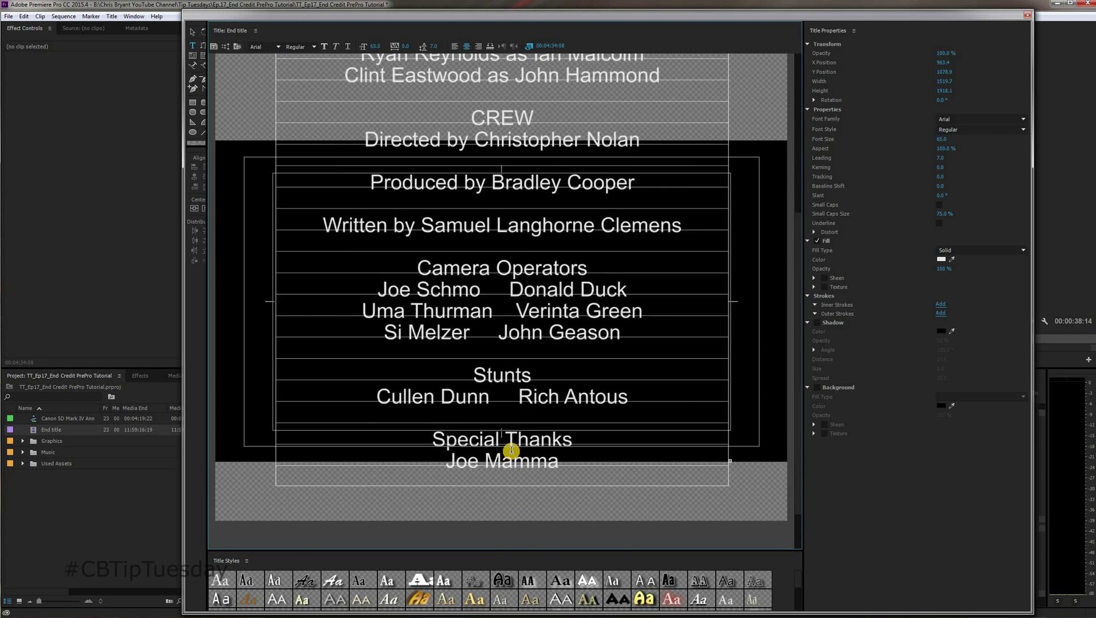
scroll(512, 451, "down", 3)
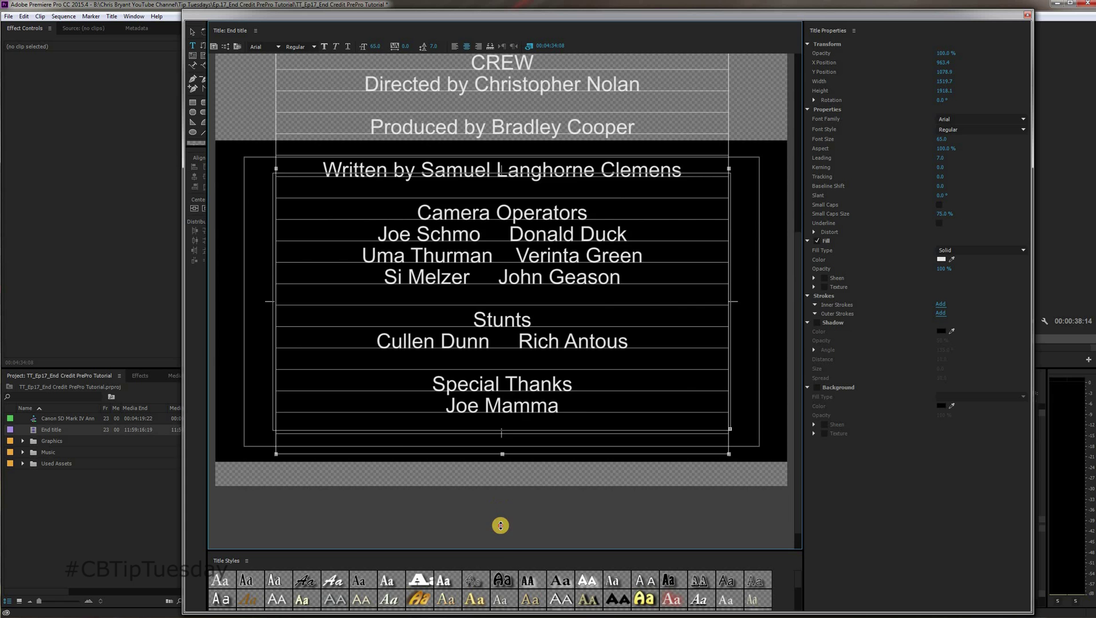
left_click_drag(500, 526, 628, 439)
scroll(629, 438, "up", 3)
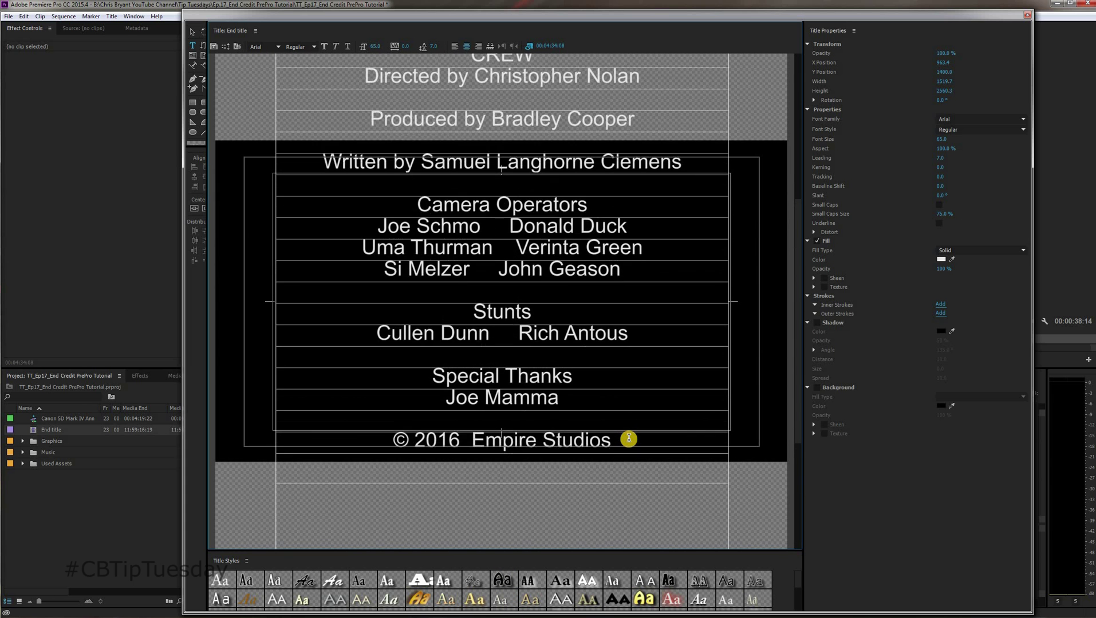
scroll(627, 431, "up", 1)
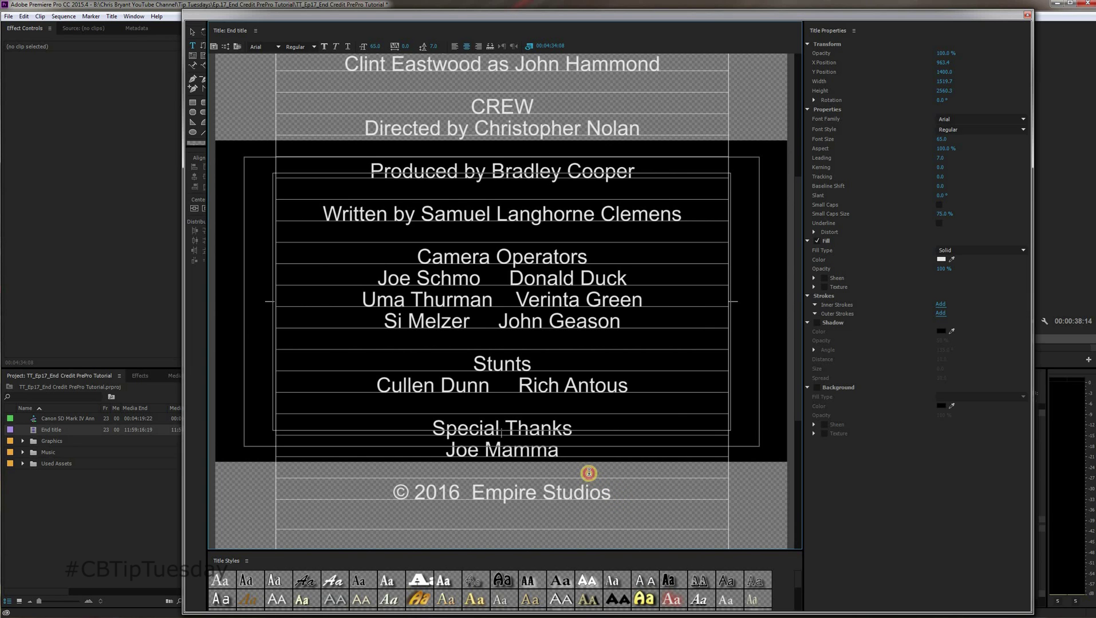
- Add blank lines above the copyright and shrink the credit lines from CAST to Joe Mamma
key("Return")
key("Return")
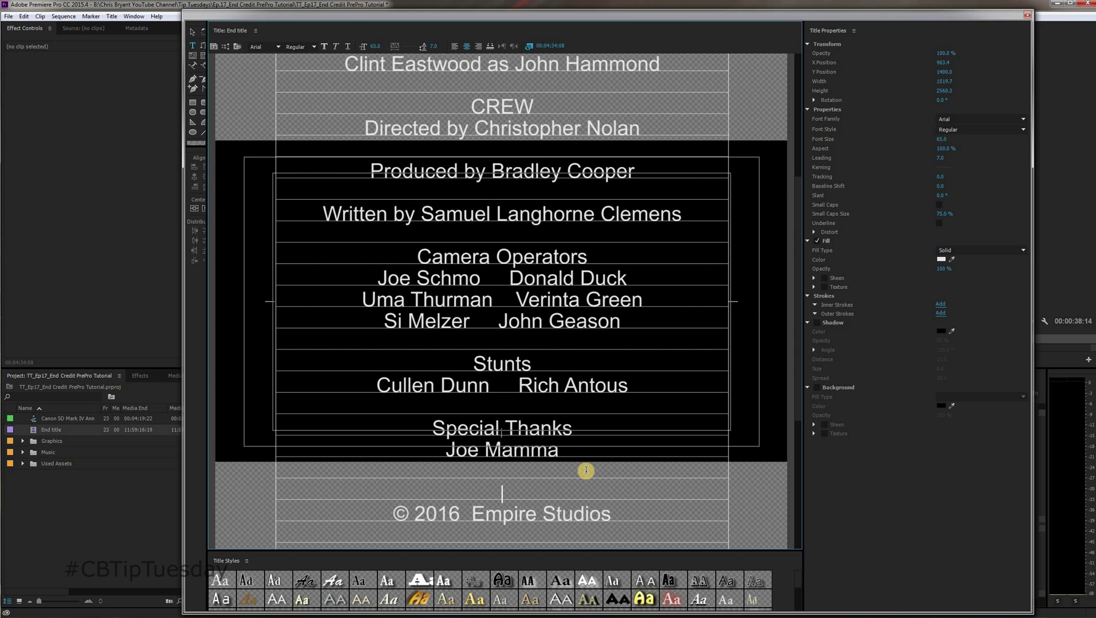
left_click_drag(586, 470, 401, 127)
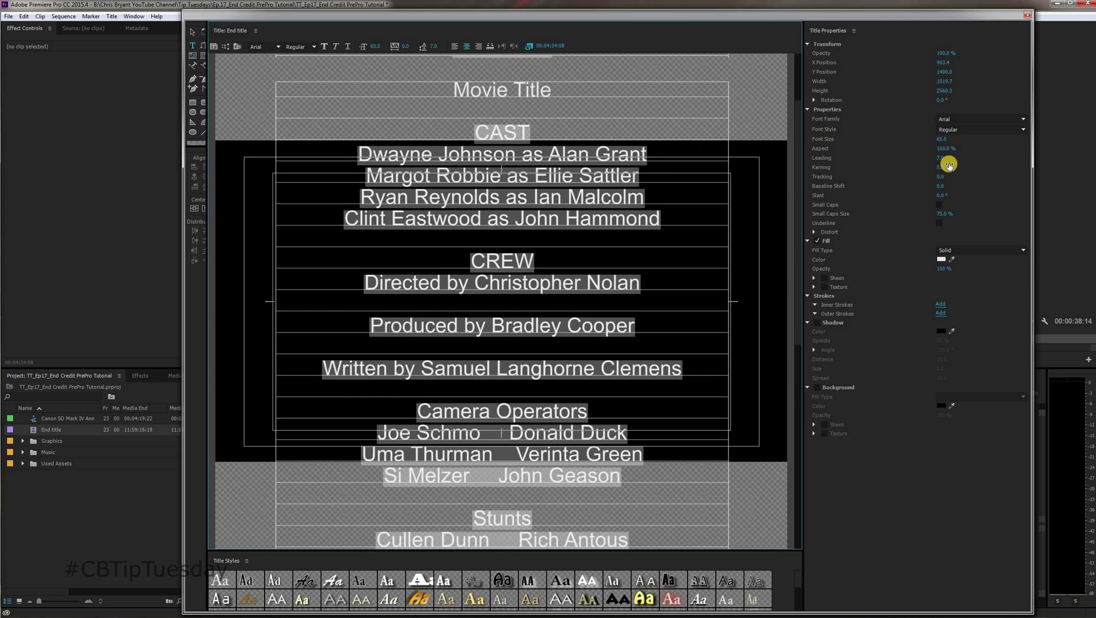
left_click_drag(941, 140, 930, 142)
left_click(616, 522)
- Enlarge the CREW heading to font size 45
scroll(553, 396, "down", 3)
scroll(583, 433, "up", 6)
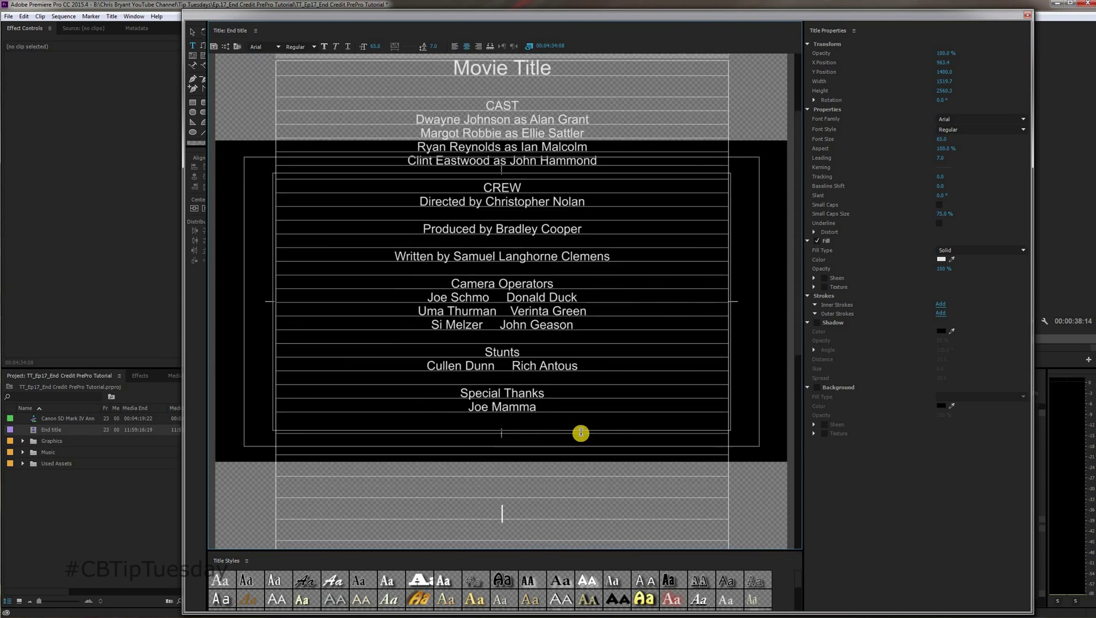
left_click_drag(537, 300, 484, 303)
left_click_drag(945, 137, 917, 142)
left_click(560, 220)
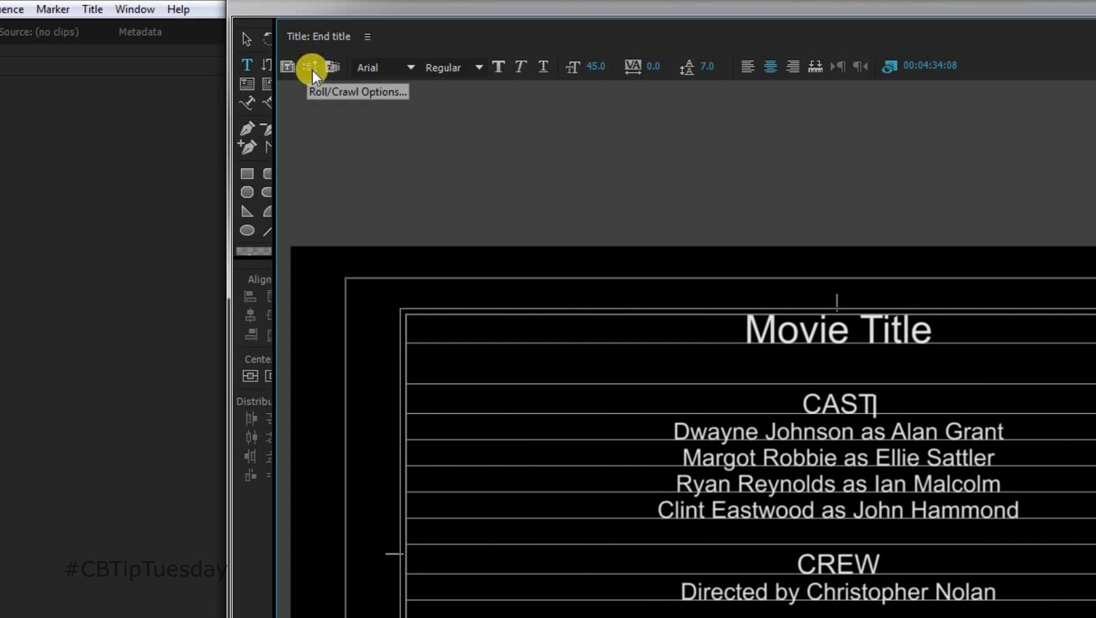
- Set the title to Roll, Start Off Screen on, End Off Screen off, Ease-Out 30 frames
left_click(312, 67)
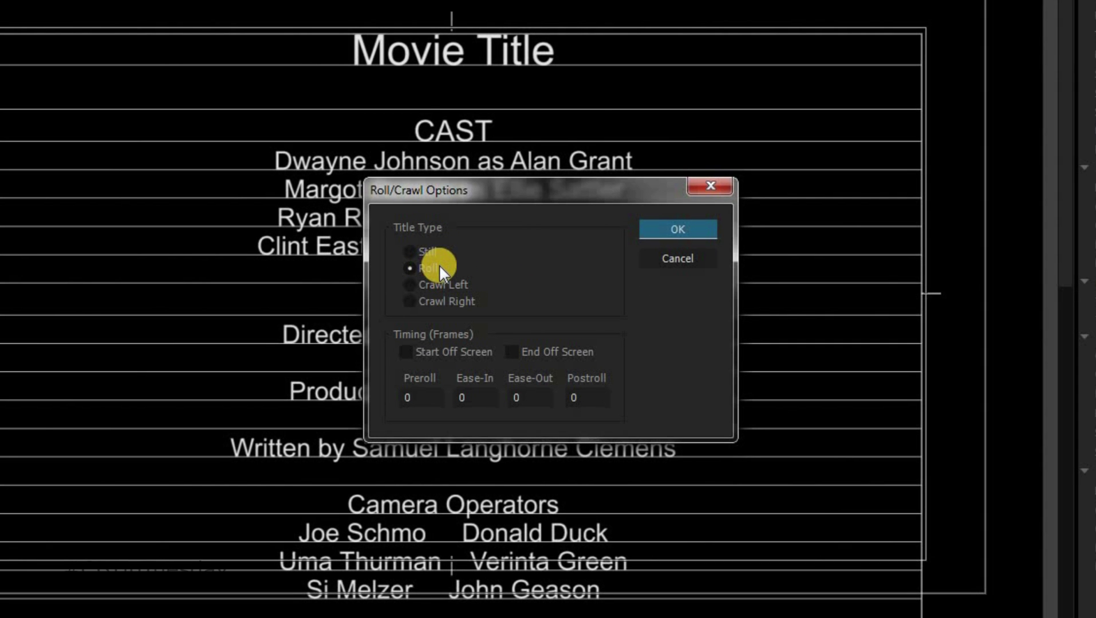
left_click(441, 356)
left_click(562, 351)
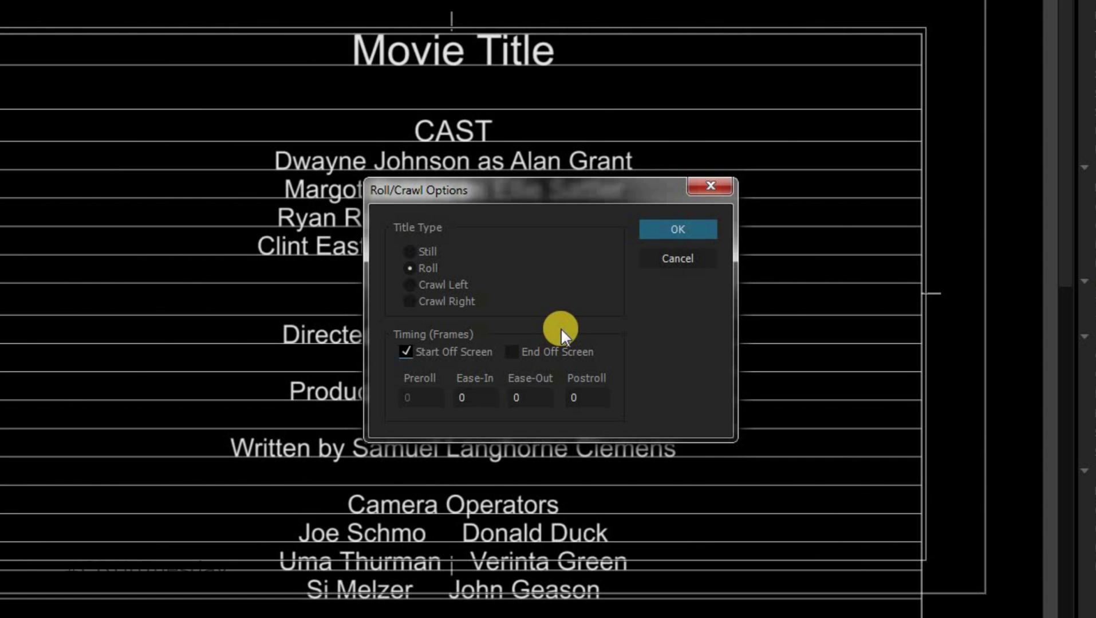
left_click(564, 357)
left_click(565, 356)
key("space")
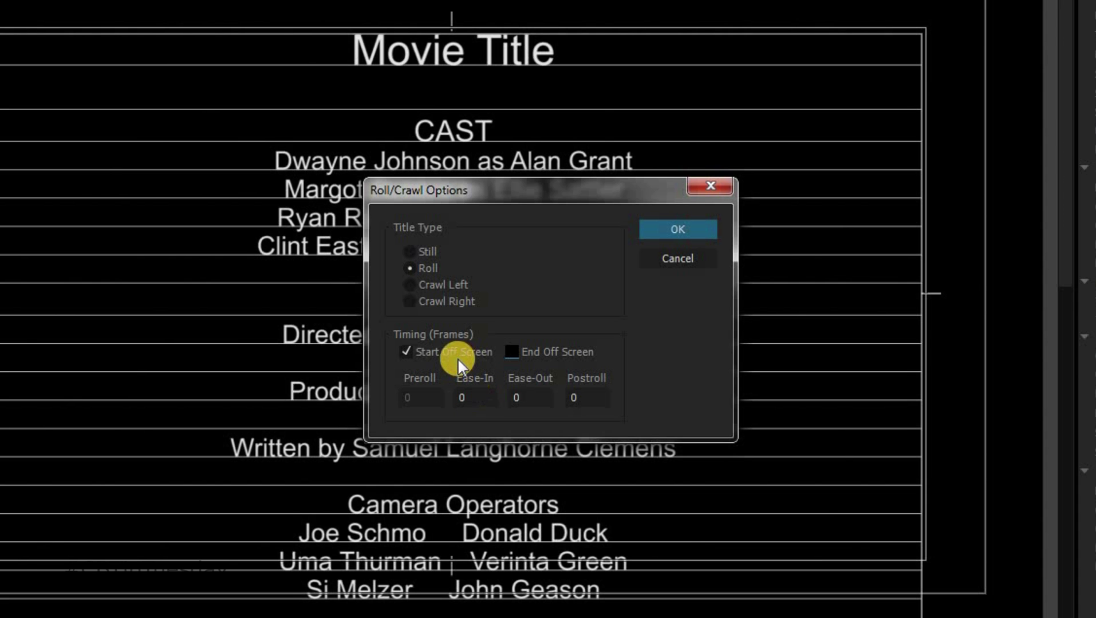
left_click(530, 398)
type("30")
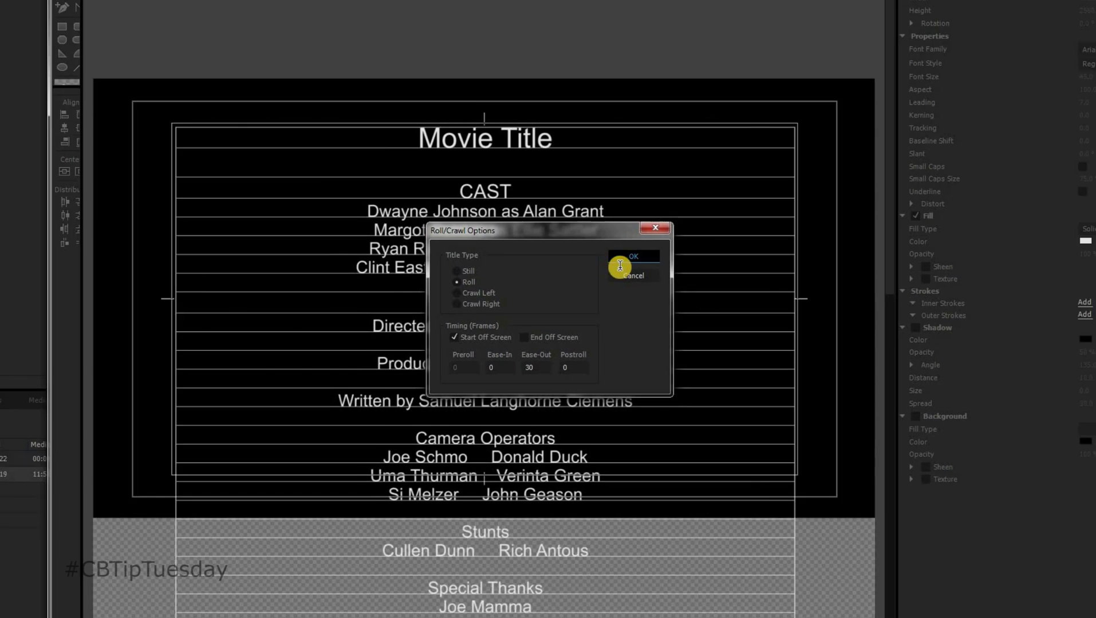
left_click(669, 227)
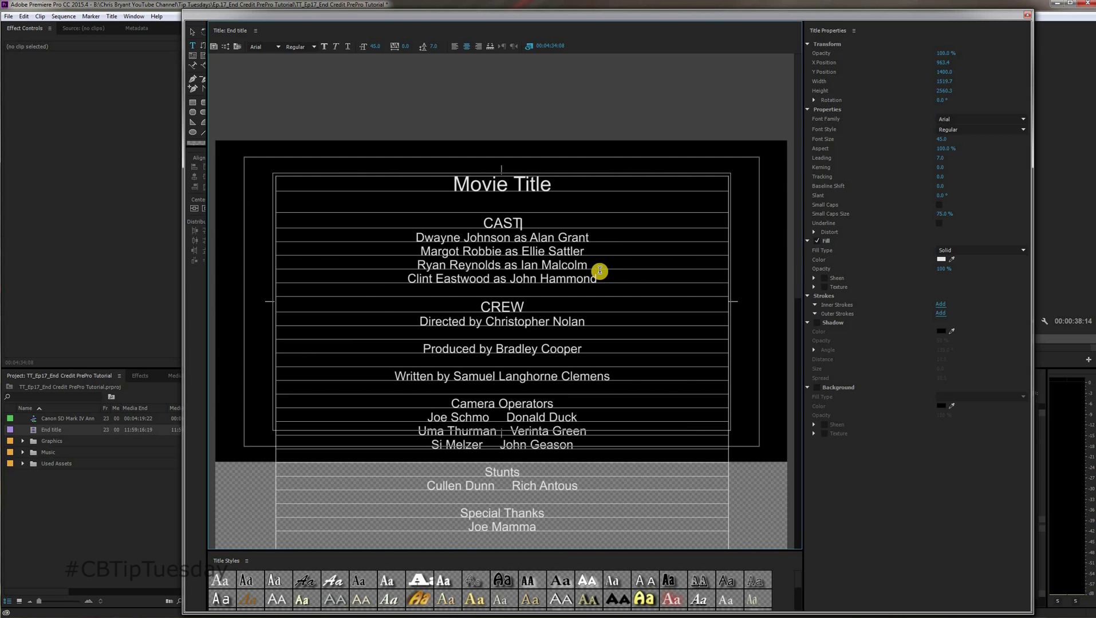
- Close the titler and place End title at the end of Video 2 with the playhead on it
left_click(1027, 14)
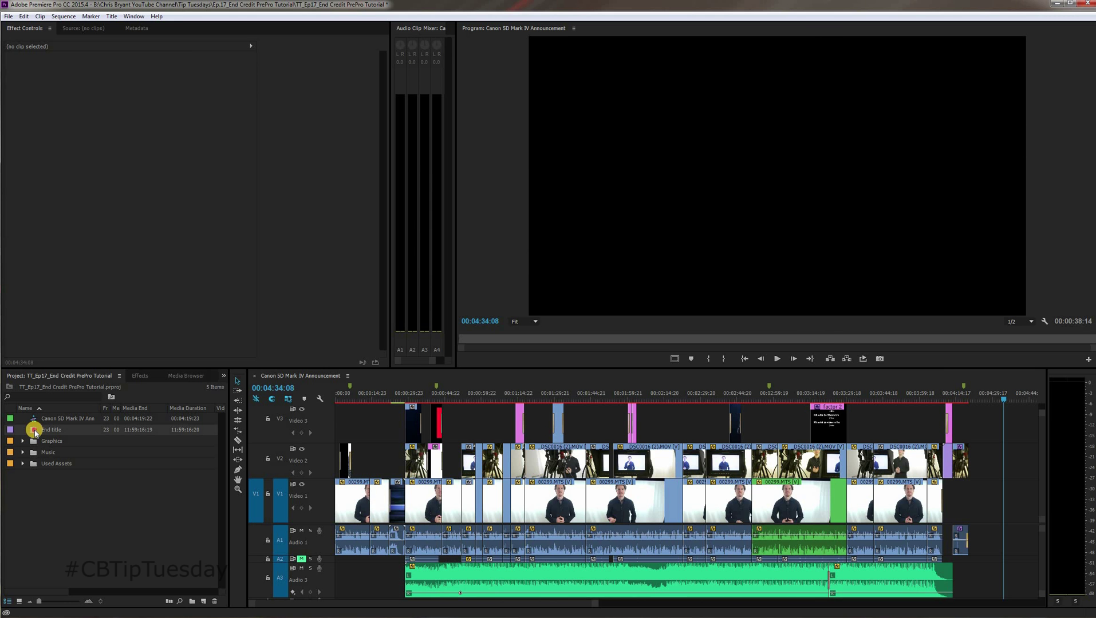
left_click_drag(35, 432, 972, 456)
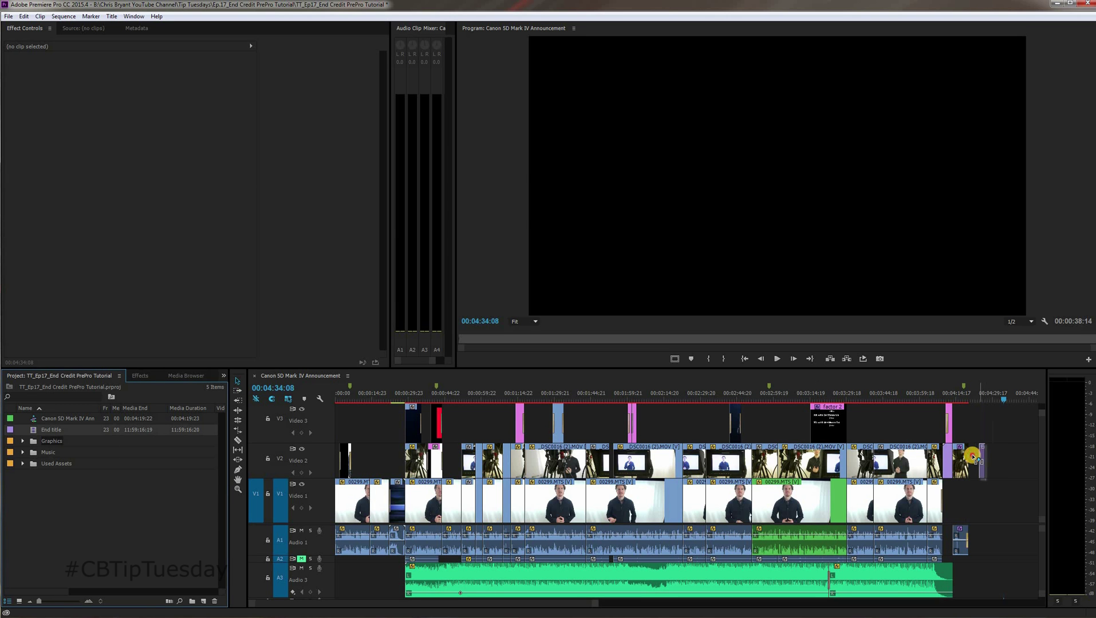
left_click(974, 395)
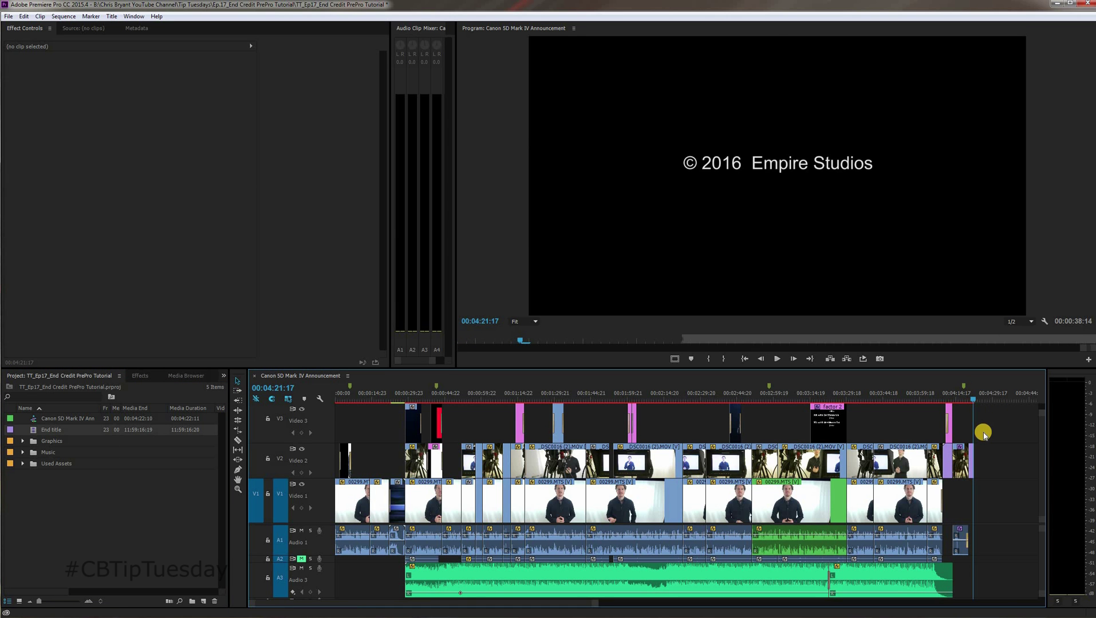
- Zoom the timeline in, scrub through the credits and play them from the clip's start
key("=")
key("=")
key("=")
key("=")
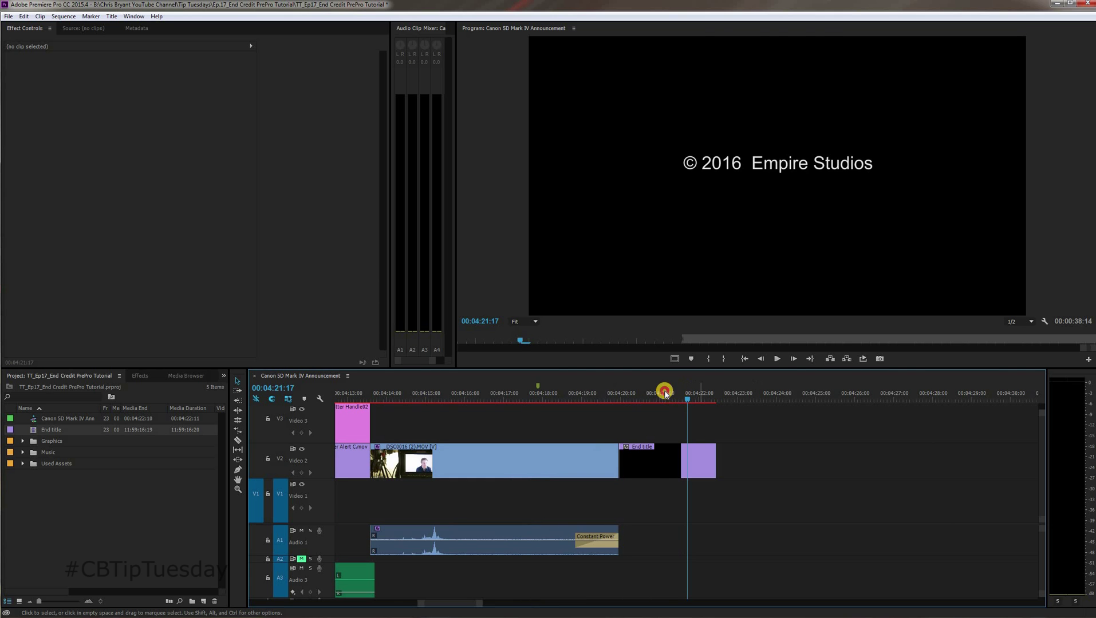
left_click(666, 393)
mouse_move(682, 399)
left_mouse_down()
mouse_move(652, 399)
mouse_move(668, 399)
left_mouse_up()
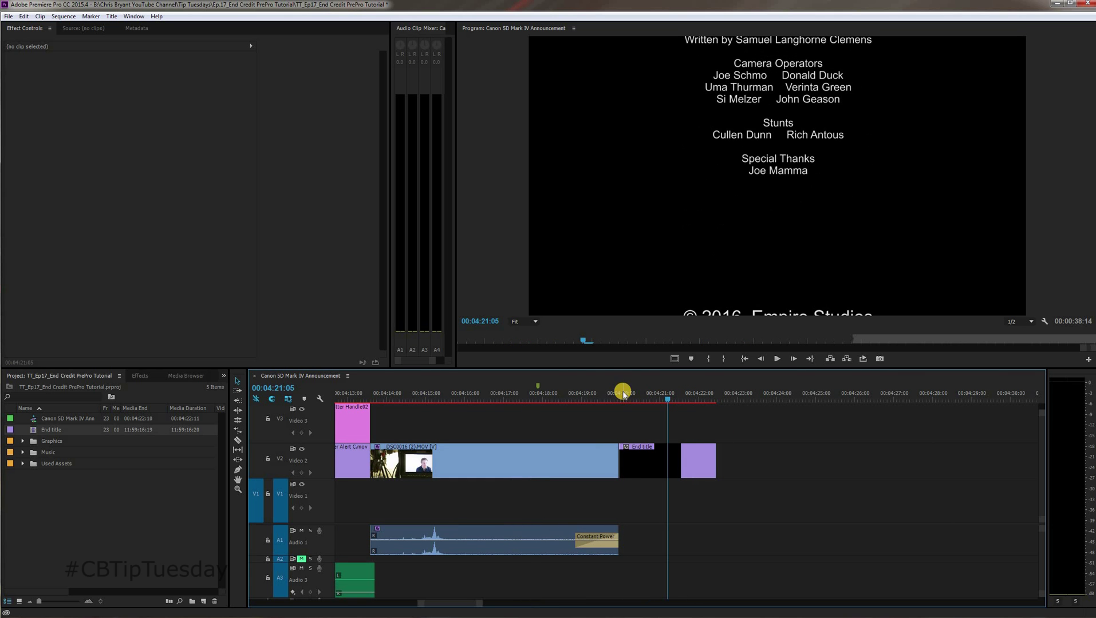
left_click(658, 395)
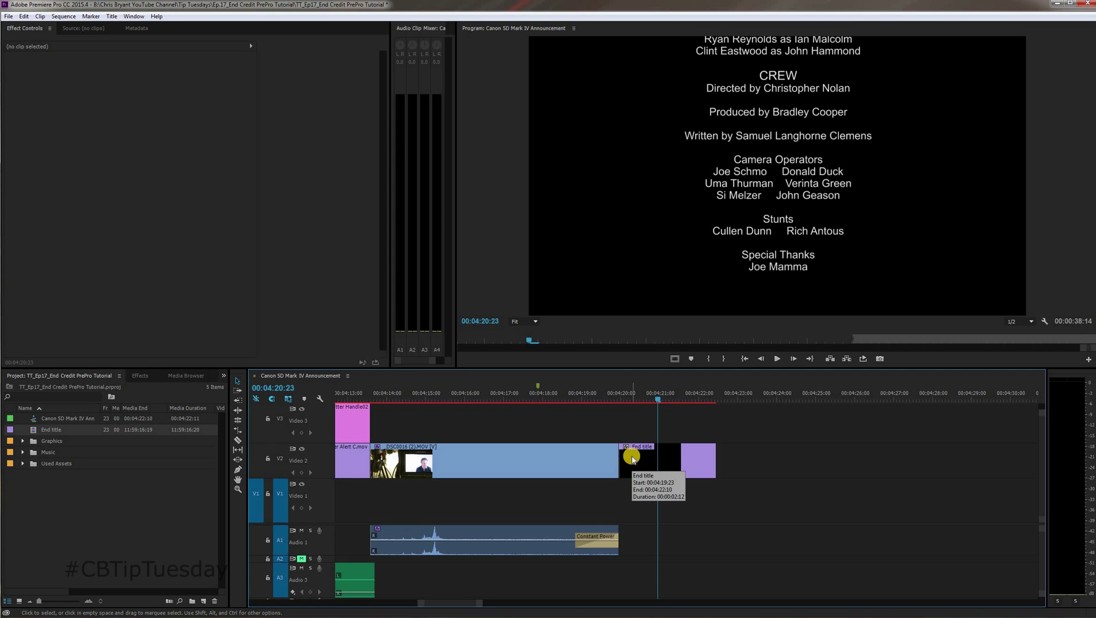
left_click(620, 394)
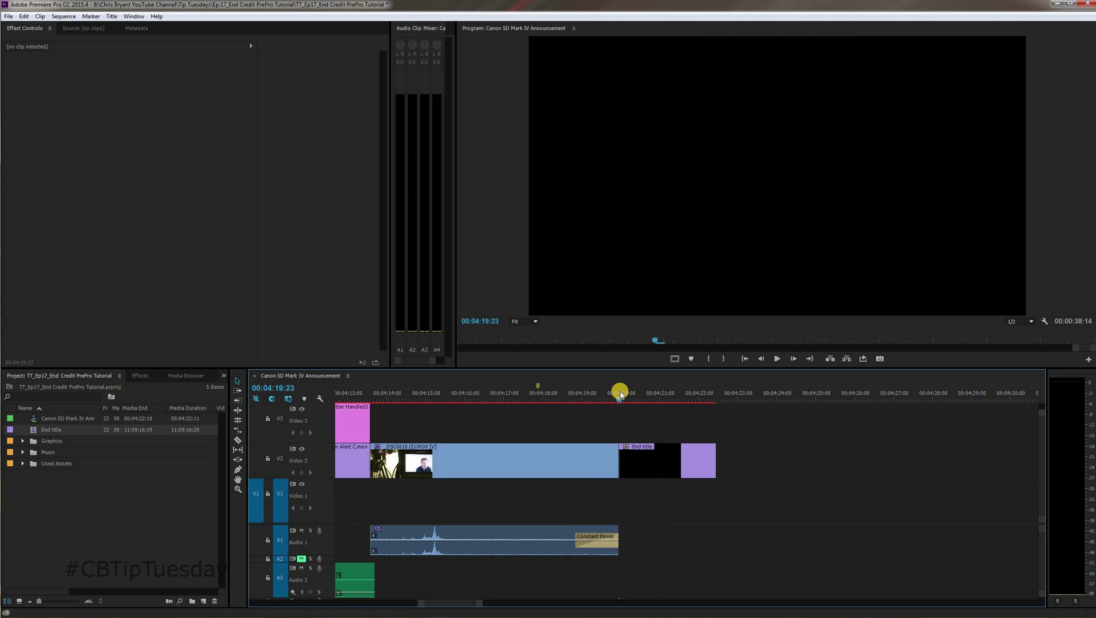
key("space")
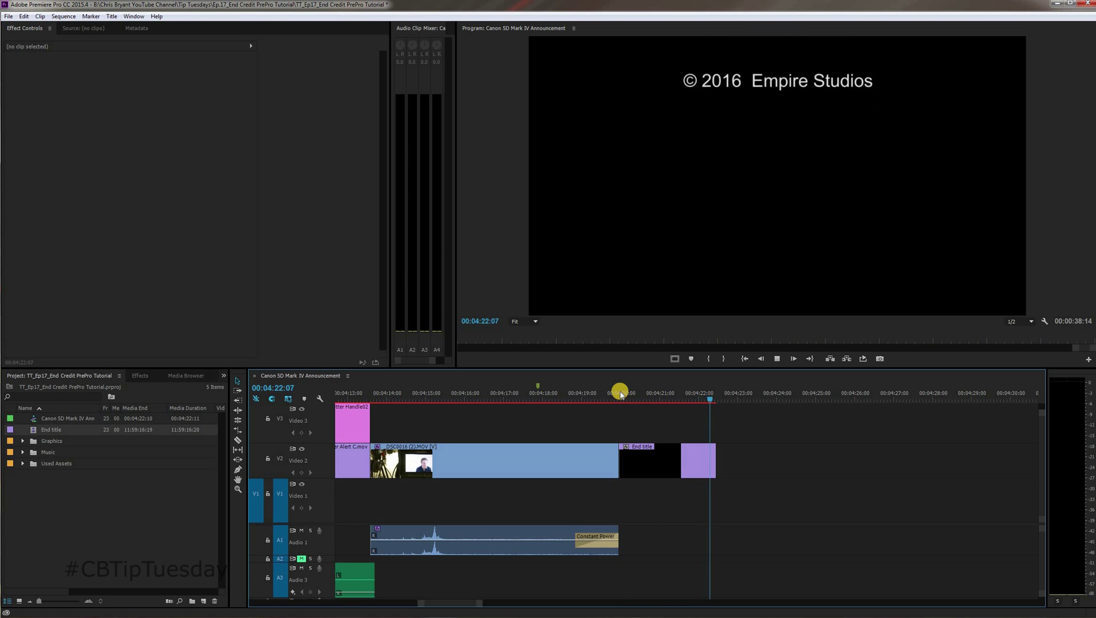
- Lengthen the End title clip's out point and preview the slower roll
left_click_drag(715, 463, 617, 396)
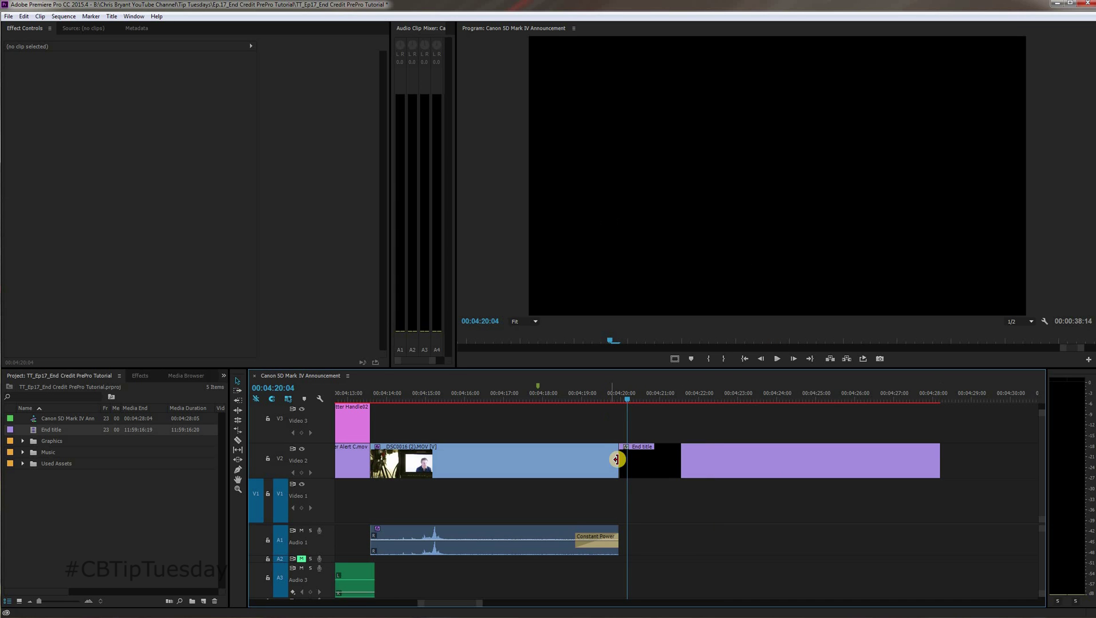
key("space")
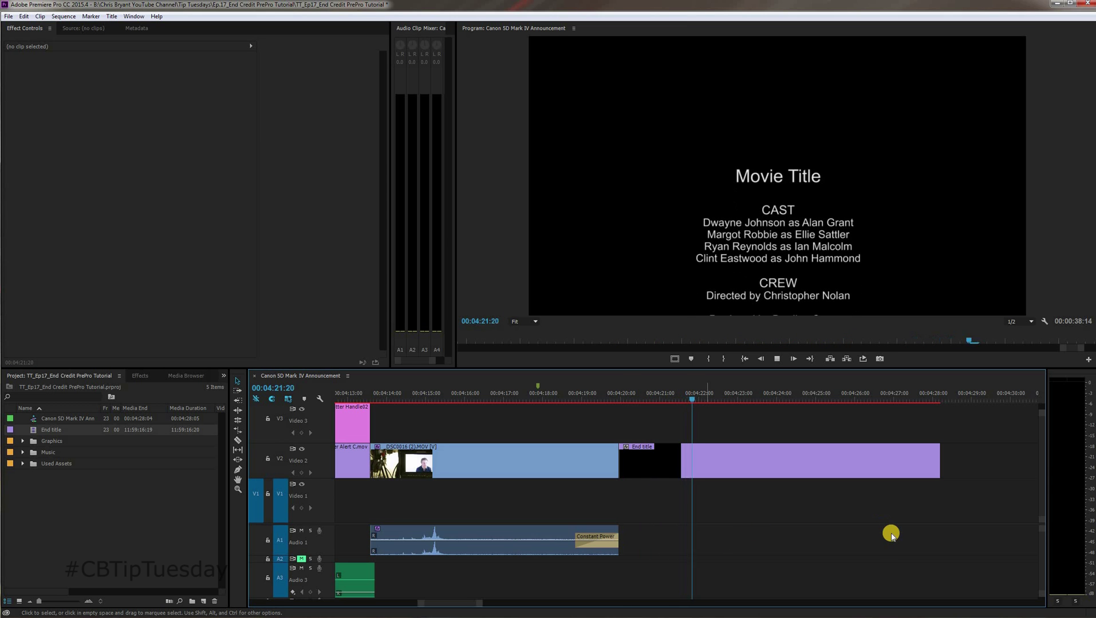
key("space")
scroll(812, 460, "down", 3)
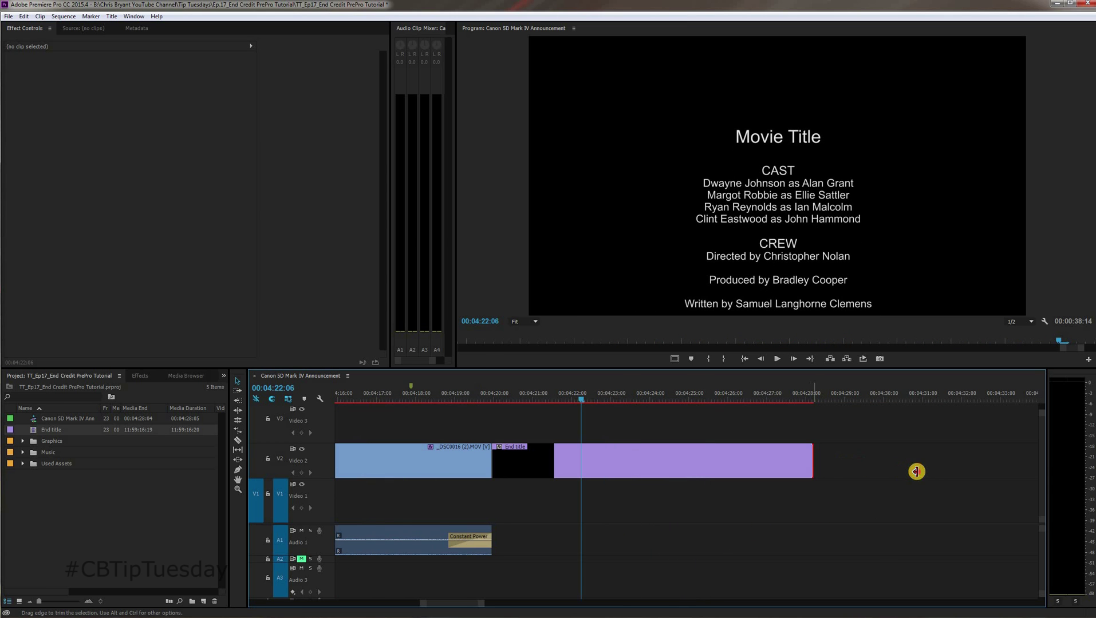
- Extend the End title clip further and play the final part of the credits roll
left_click_drag(912, 474, 506, 395)
left_click(505, 395)
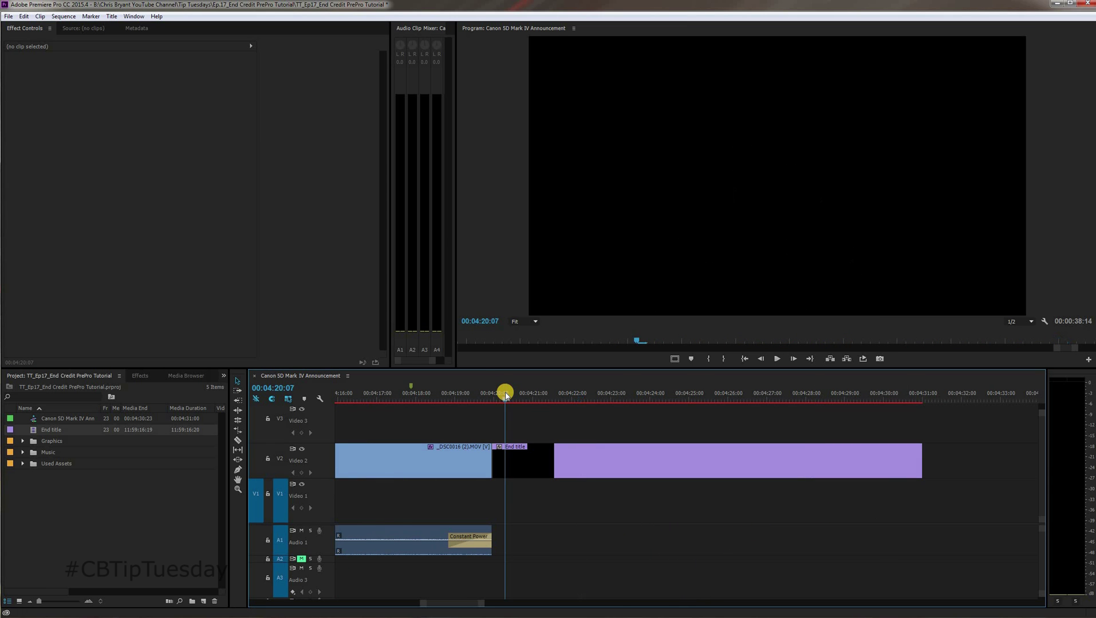
key("space")
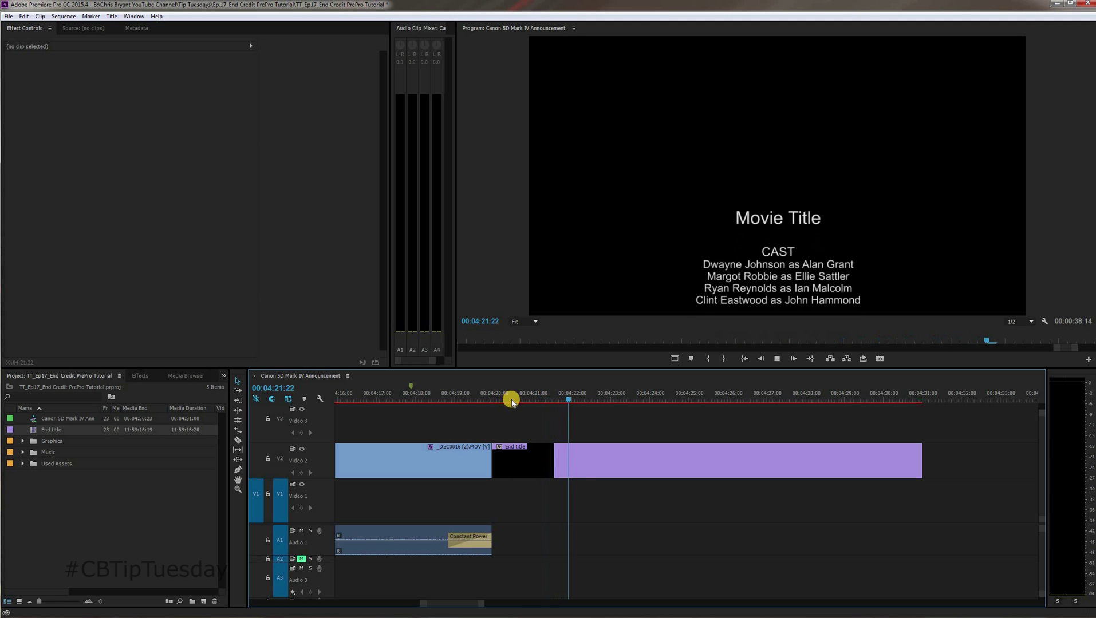
left_click_drag(914, 461, 979, 460)
left_click(902, 395)
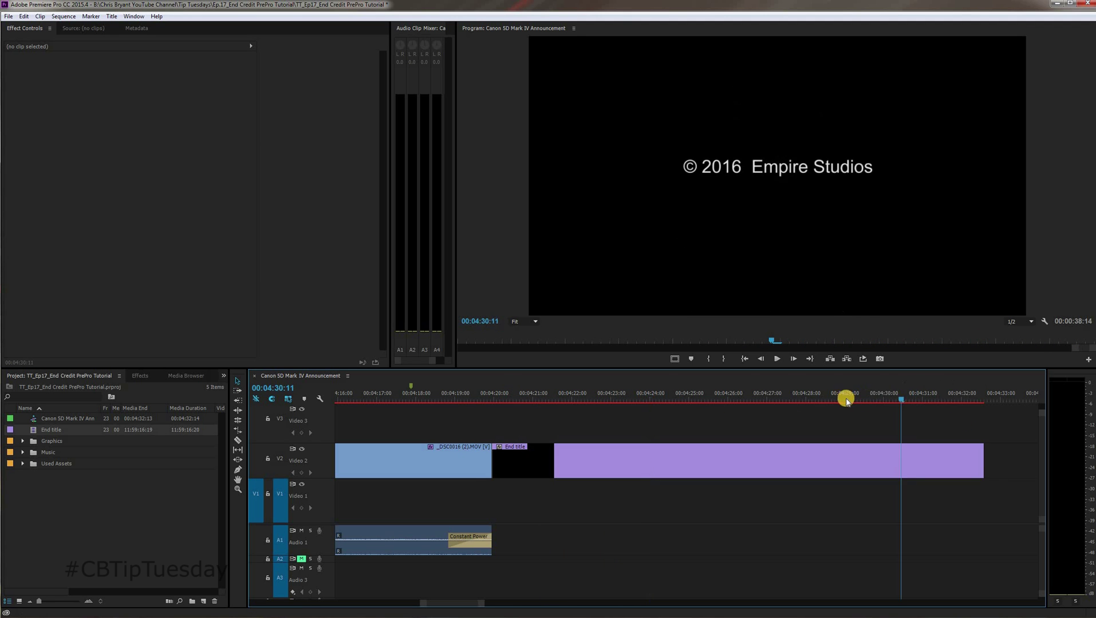
left_click(841, 395)
key("space")
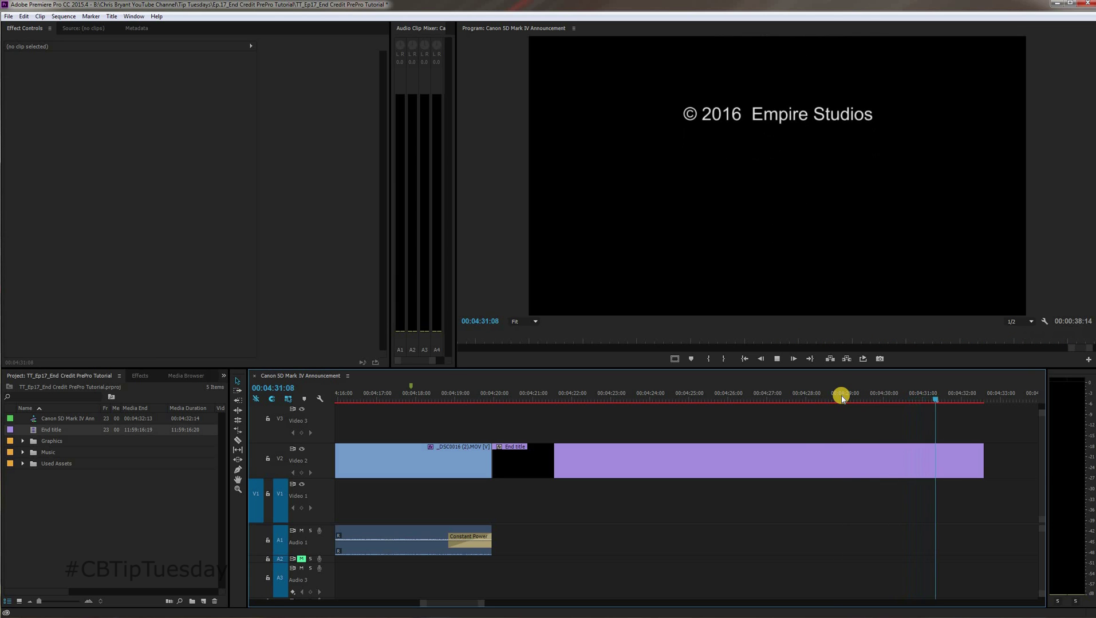
- In the End title, insert two blank lines above the '© 2016 Empire Studios' line
double_click(813, 459)
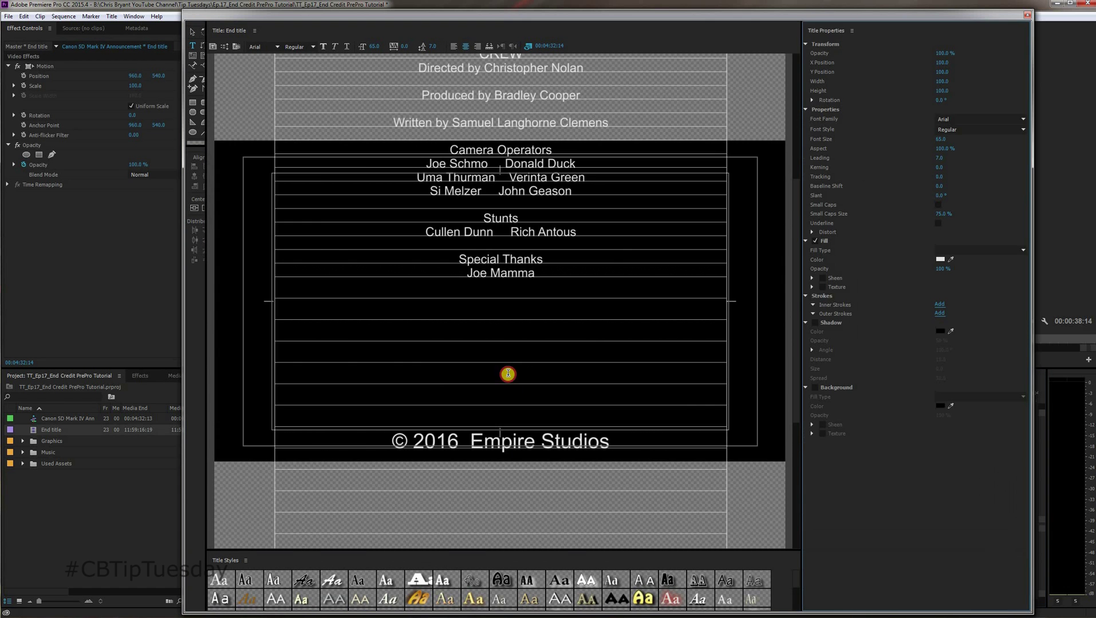
left_click(507, 374)
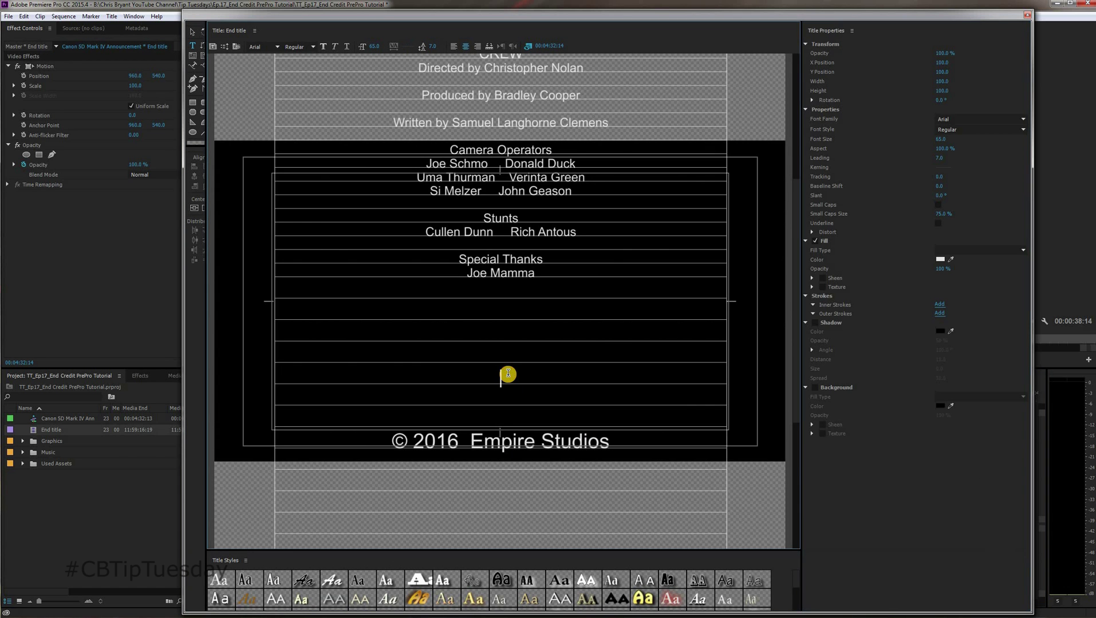
key("Return")
key("Return")
key("Return")
key("Return")
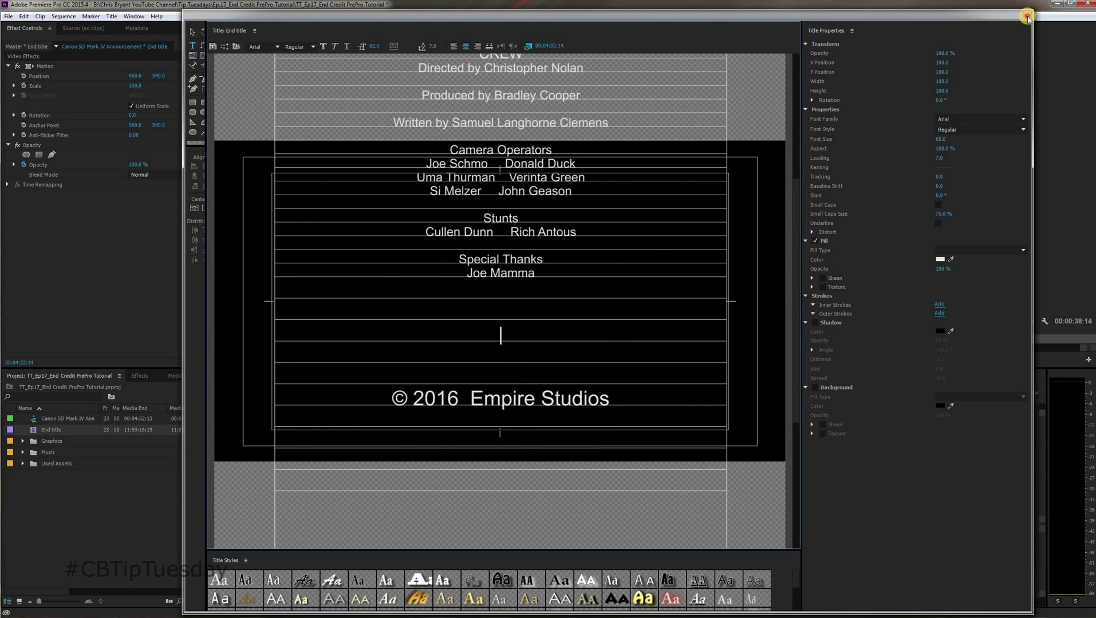
key("Return")
key("Return")
key("Return")
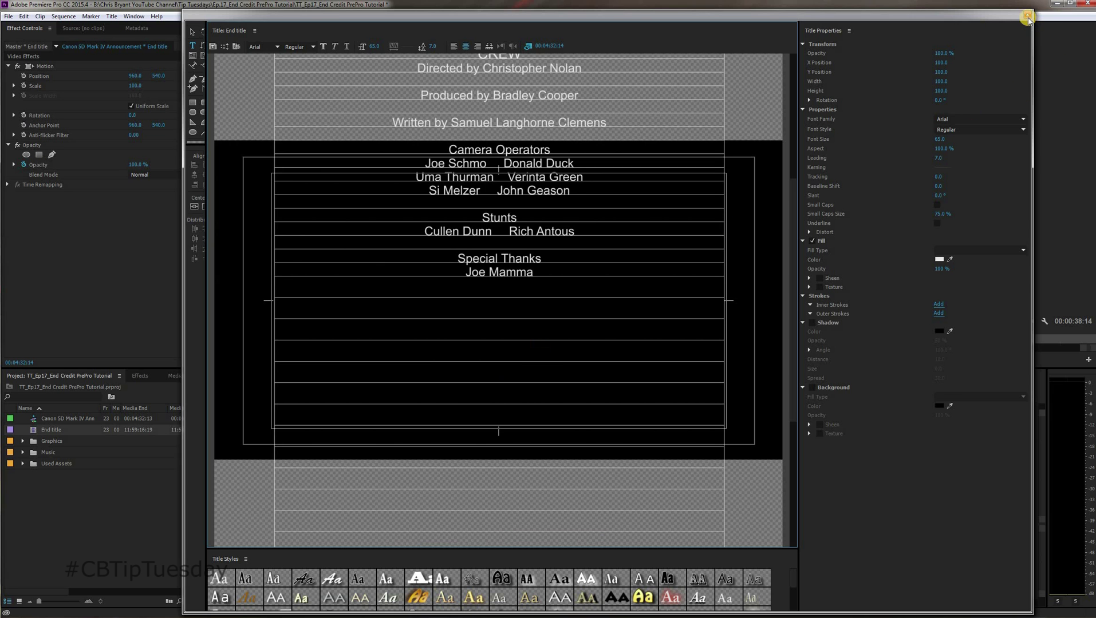
- Close the Titler and play back the updated credits roll
left_click(1028, 19)
left_click(508, 394)
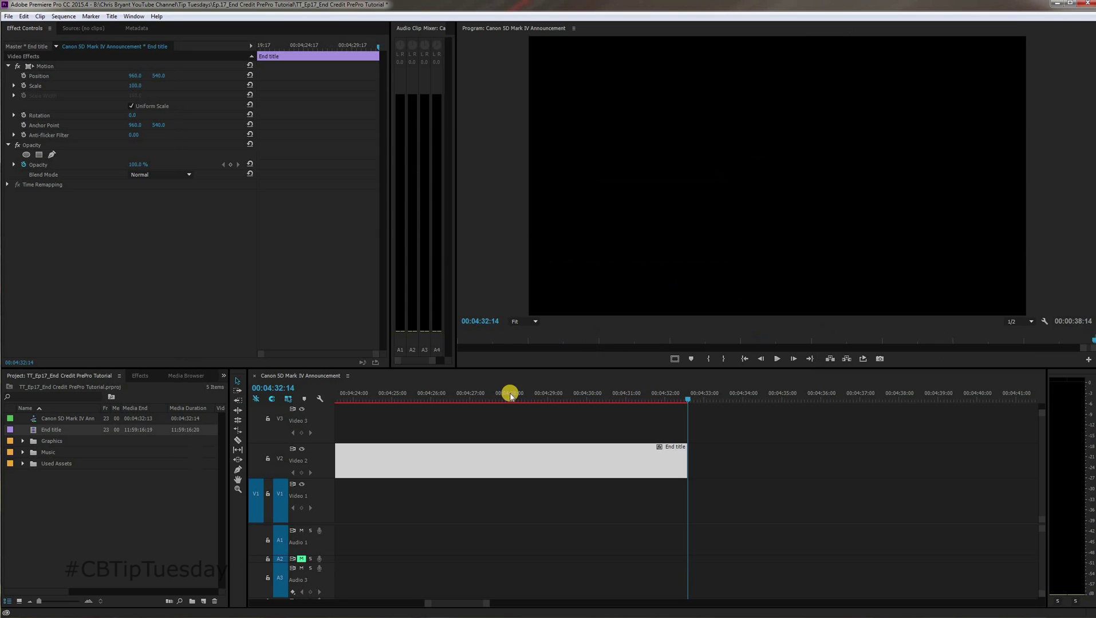
key("space")
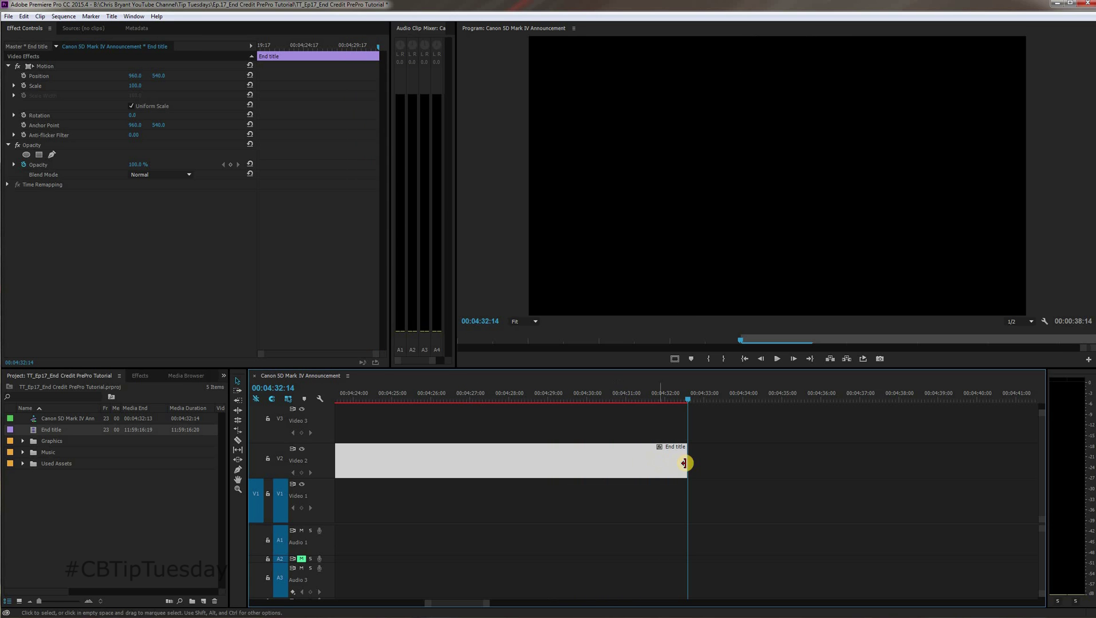
- Set the End title roll's Postroll to 30 frames, keeping Start Off Screen and Ease-Out 30, then preview
double_click(330, 86)
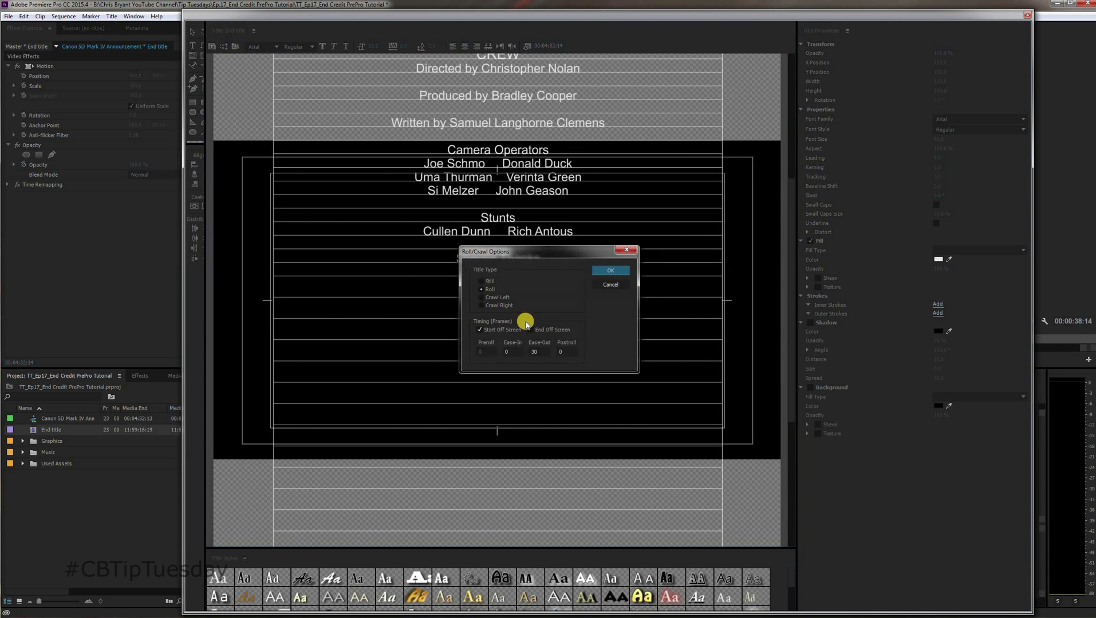
key("Tab")
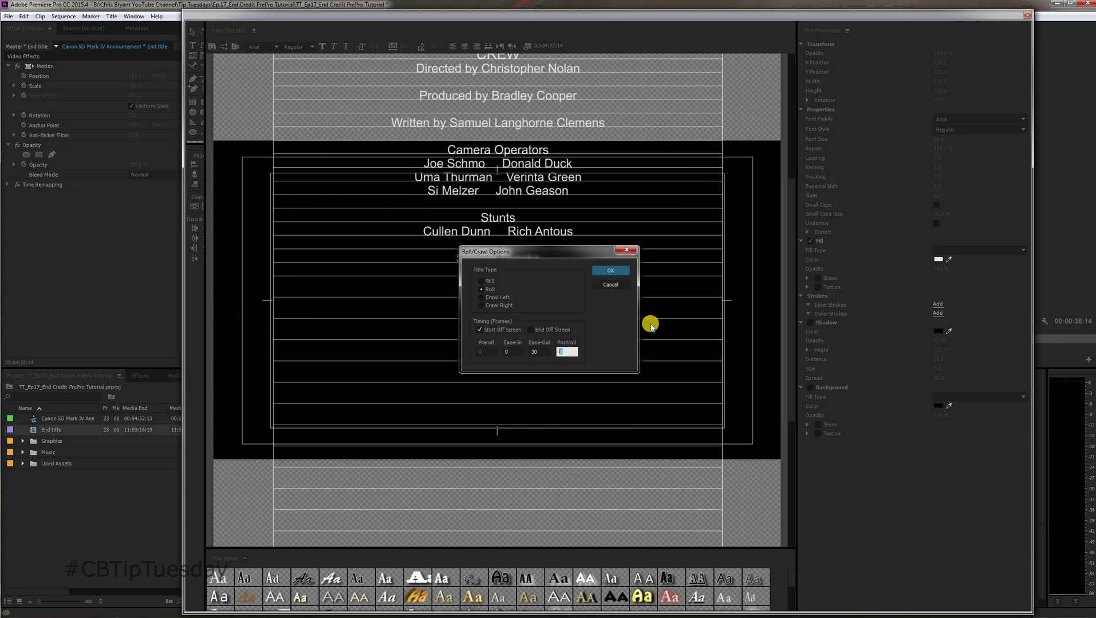
left_click(610, 270)
left_click(1025, 16)
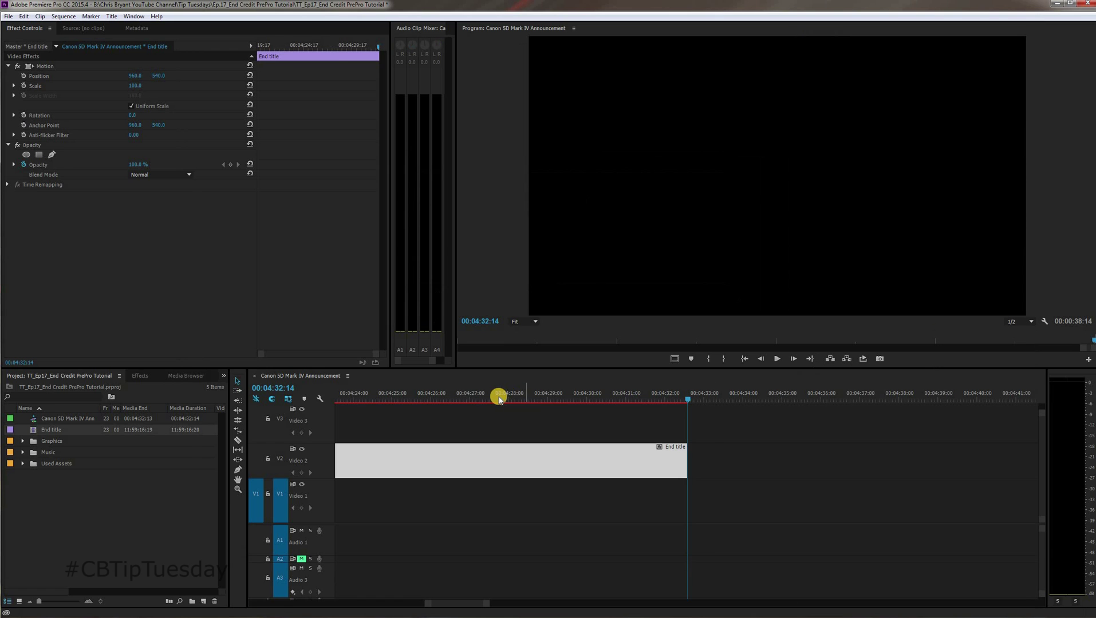
left_click(498, 399)
key("space")
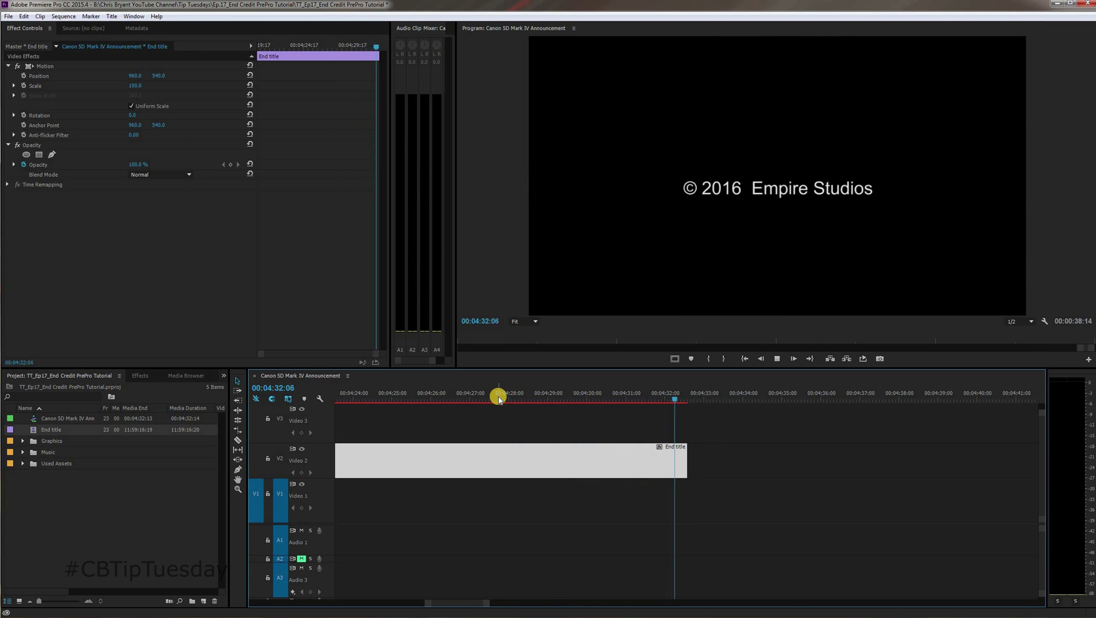
- Apply the default Cross Dissolve to the End title clip's out point and preview it
left_click(676, 514)
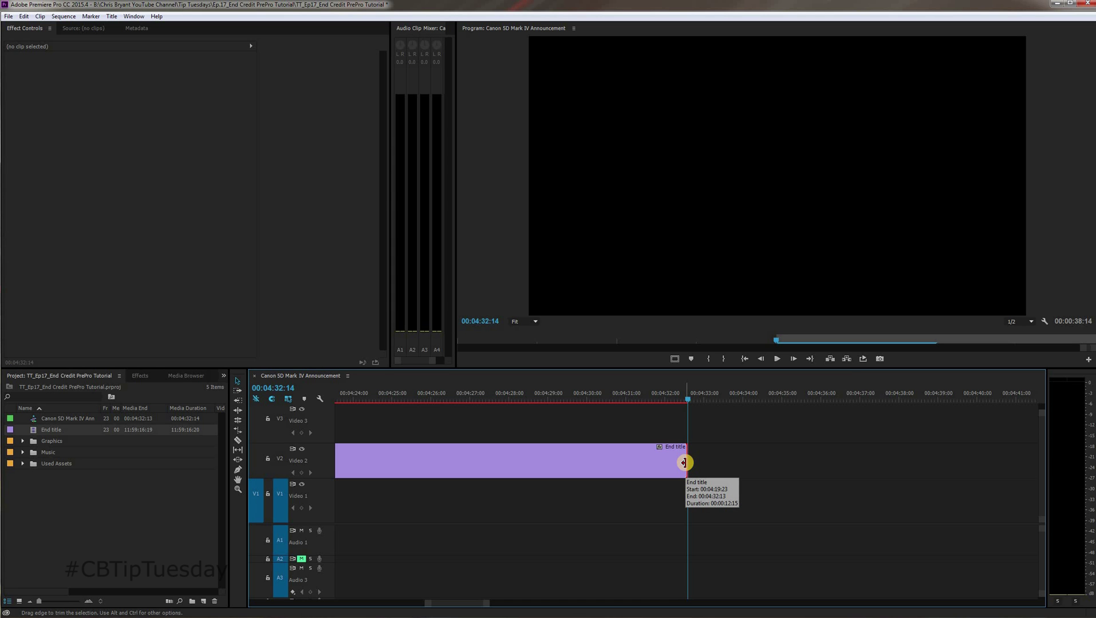
left_click(684, 462)
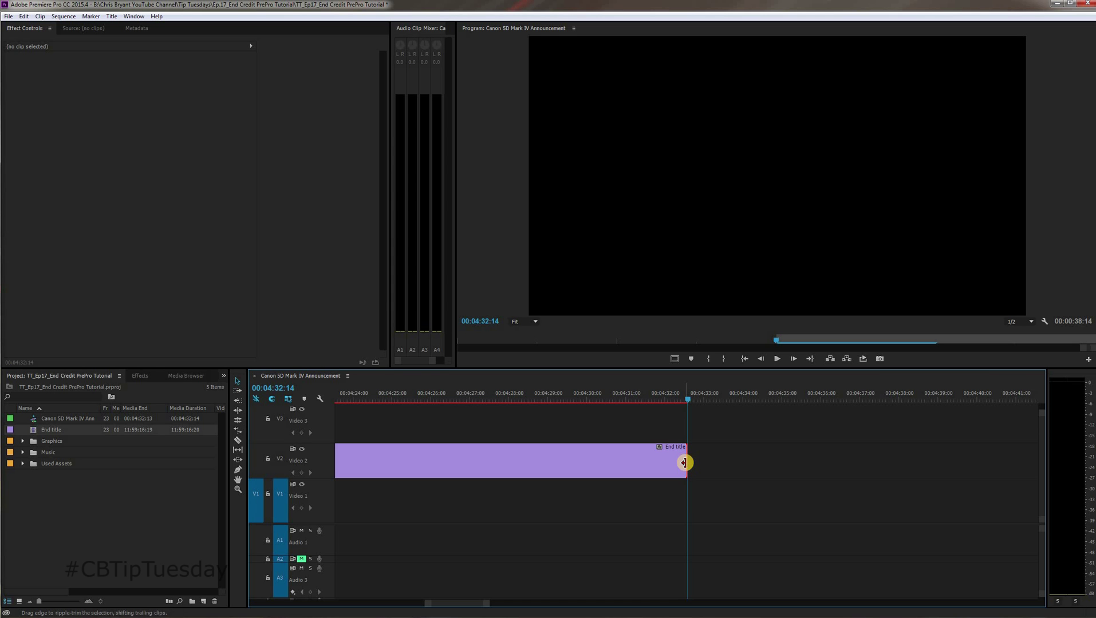
key("ctrl+d")
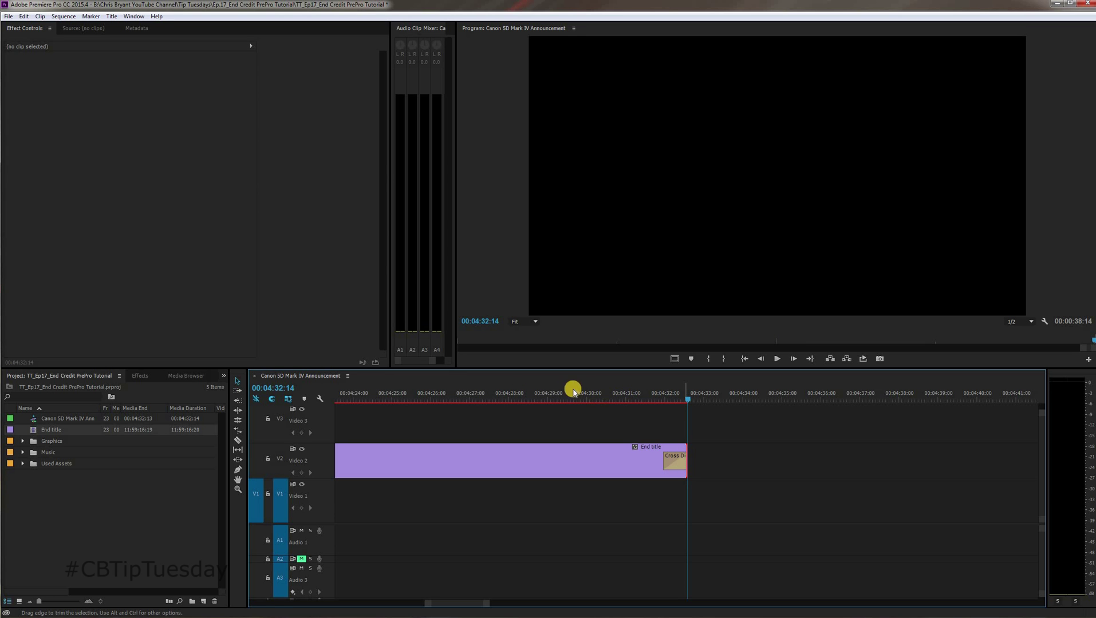
left_click(486, 393)
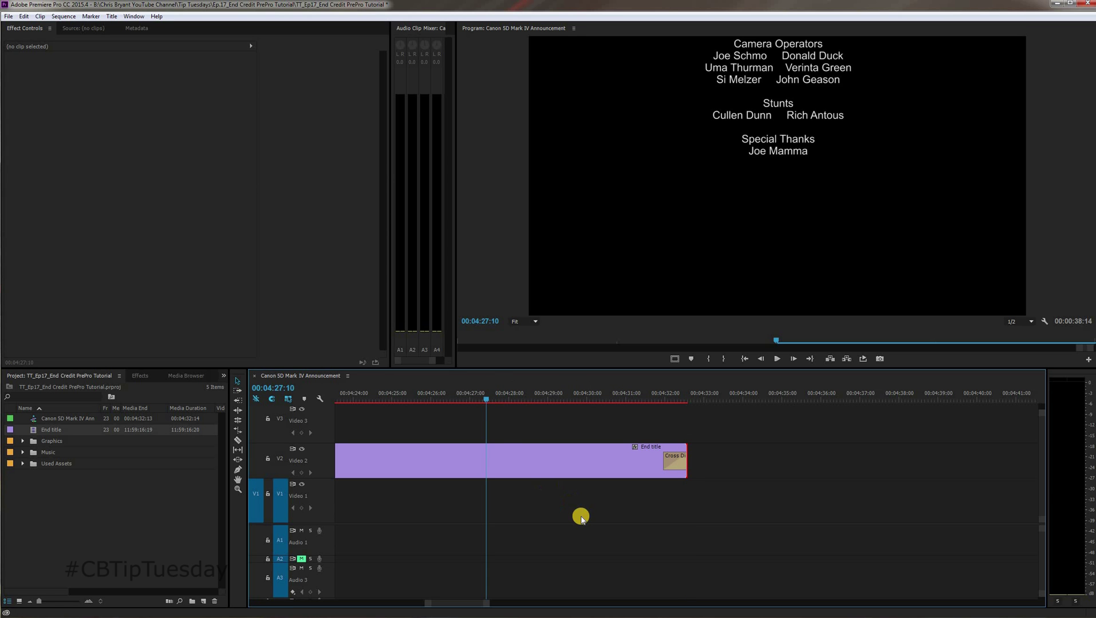
key("space")
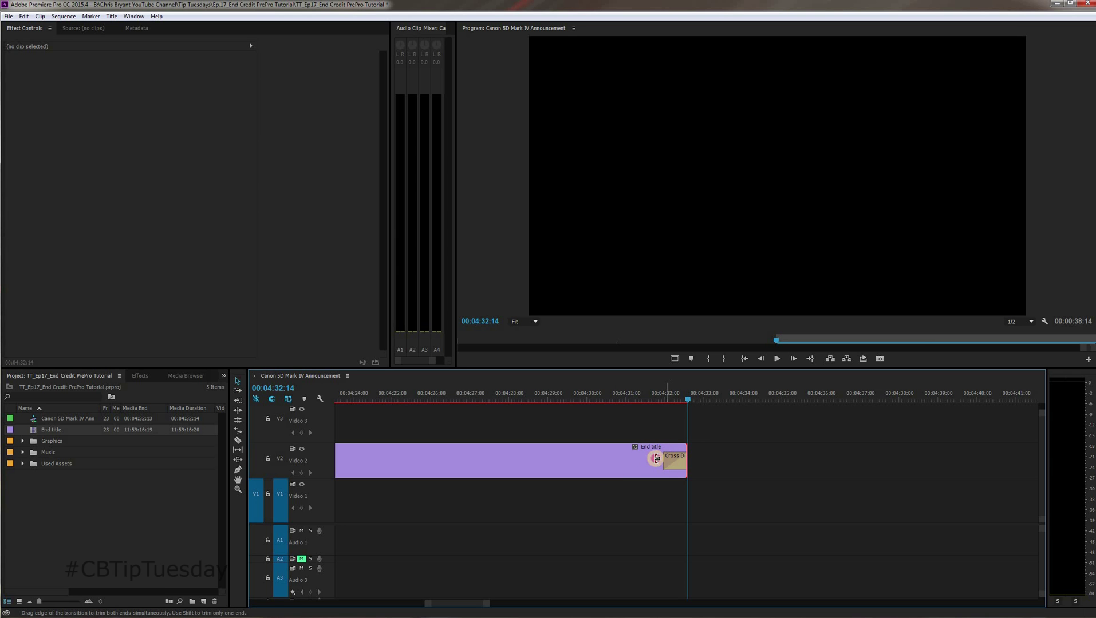
- Stretch the closing Cross Dissolve to 00:00:01:06, preview it, and zoom out to the whole sequence
left_click_drag(656, 458, 639, 458)
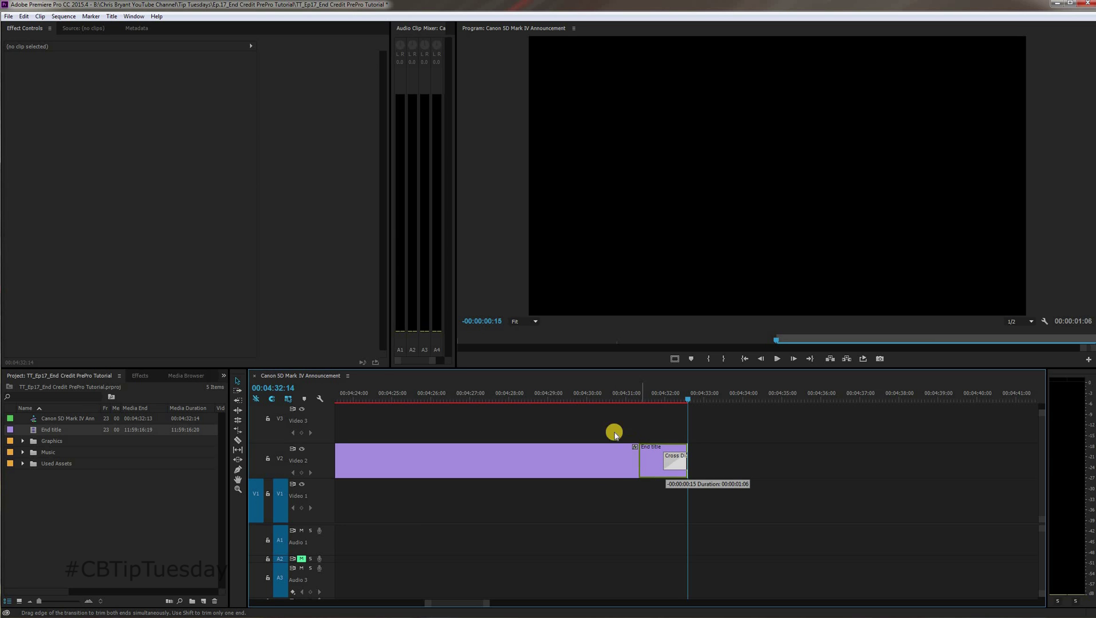
left_click(560, 394)
key("space")
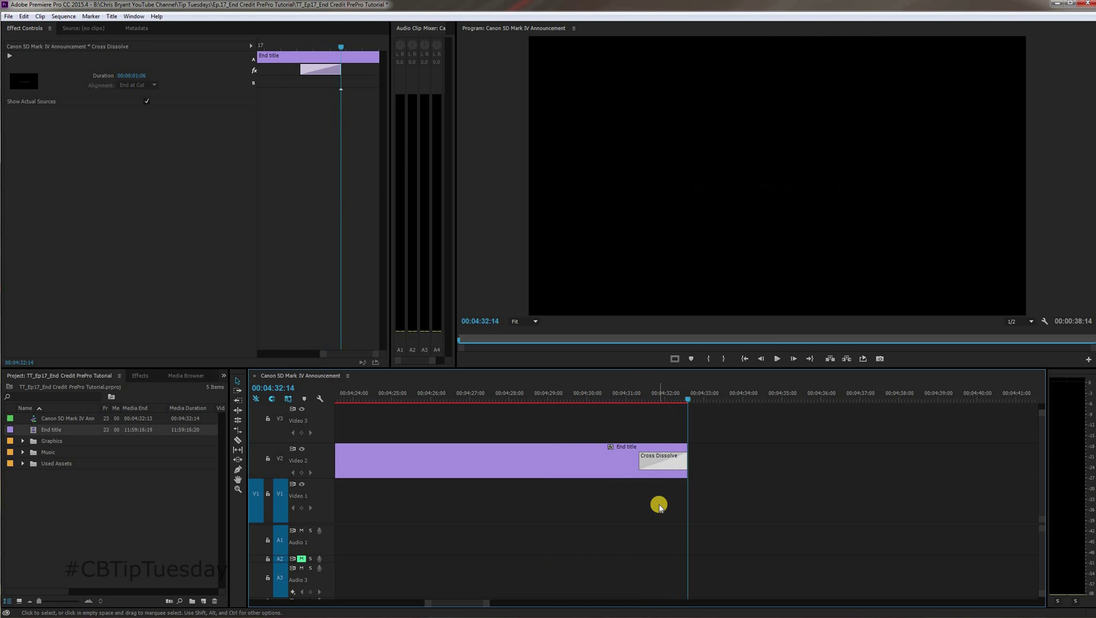
key("backslash")
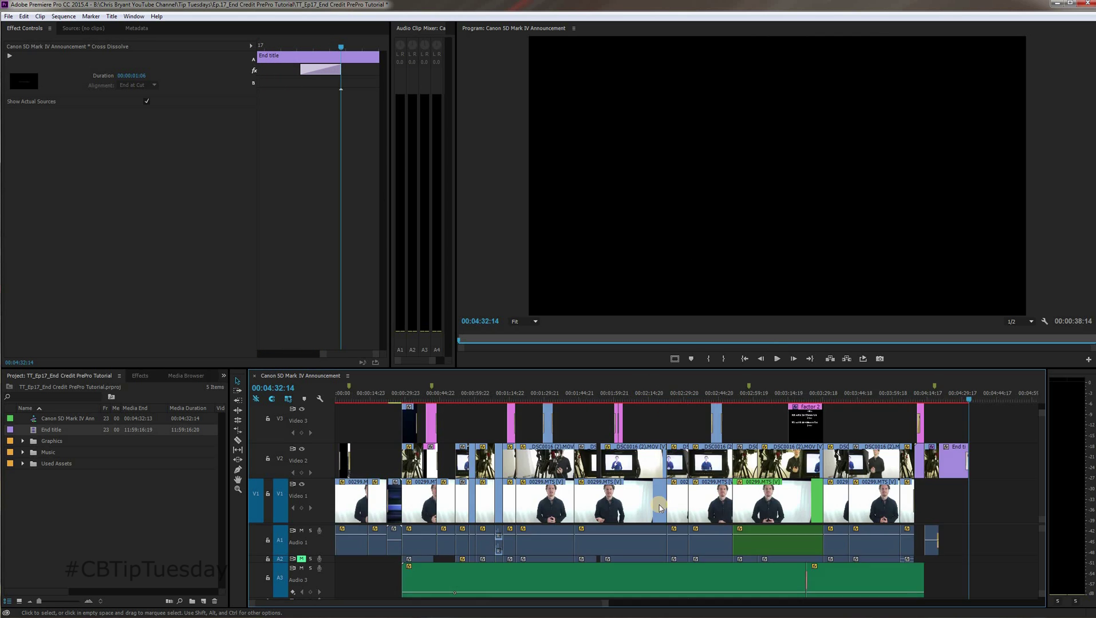